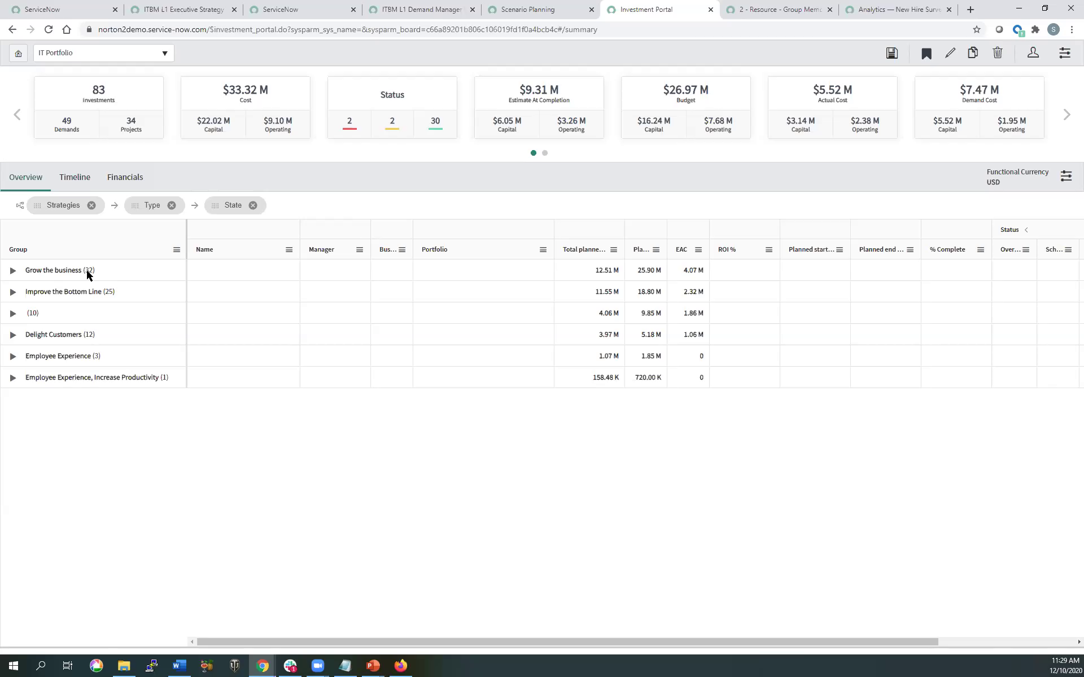
Step: Expand Grow the business with its Demand and Project groups, and list the Work in Progress projects
click(13, 270)
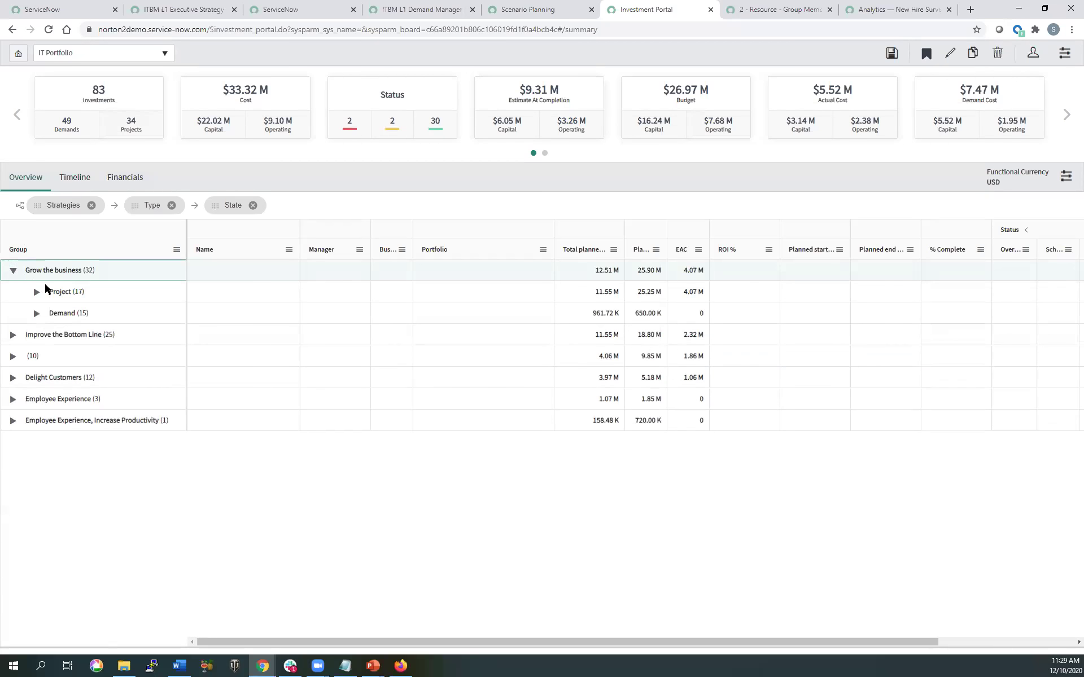
click(37, 313)
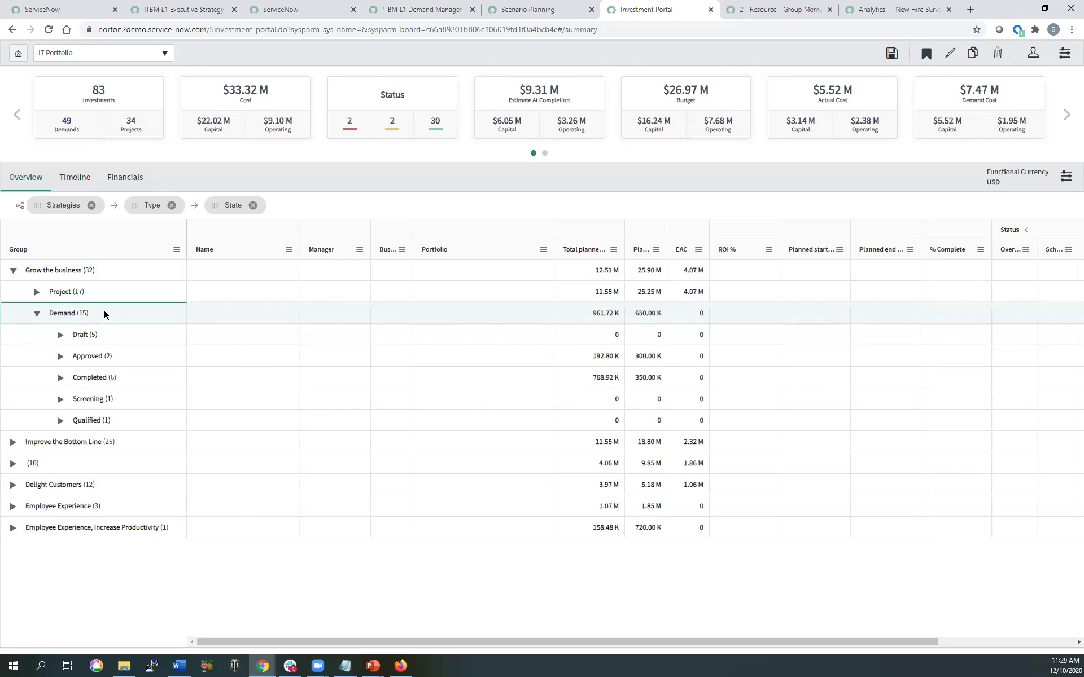
click(37, 291)
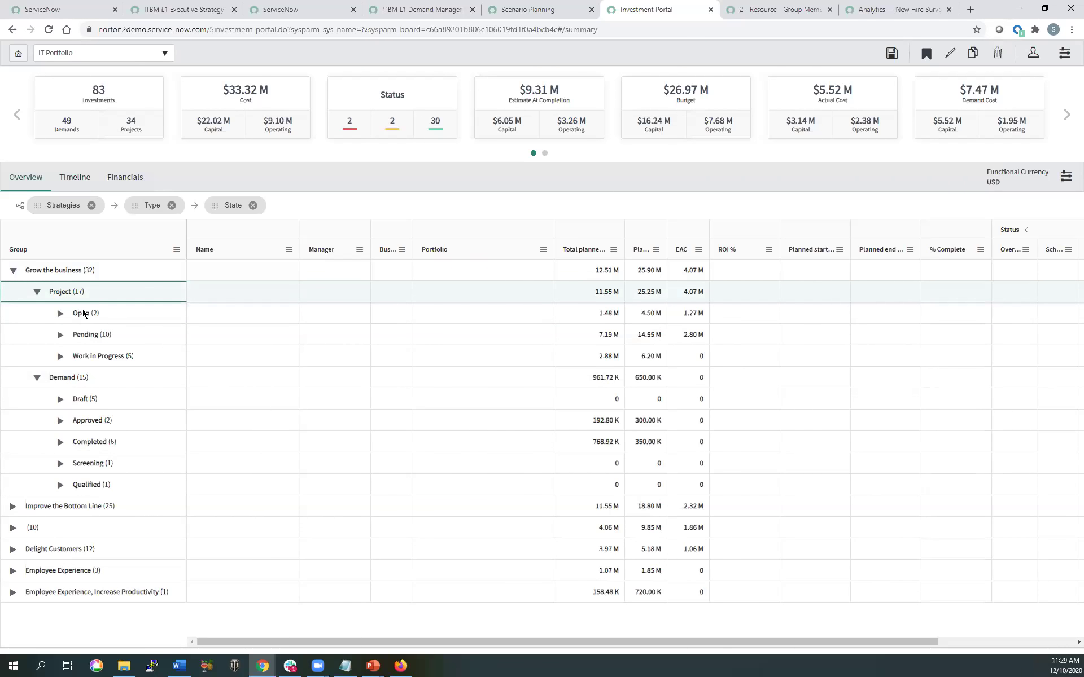
click(59, 358)
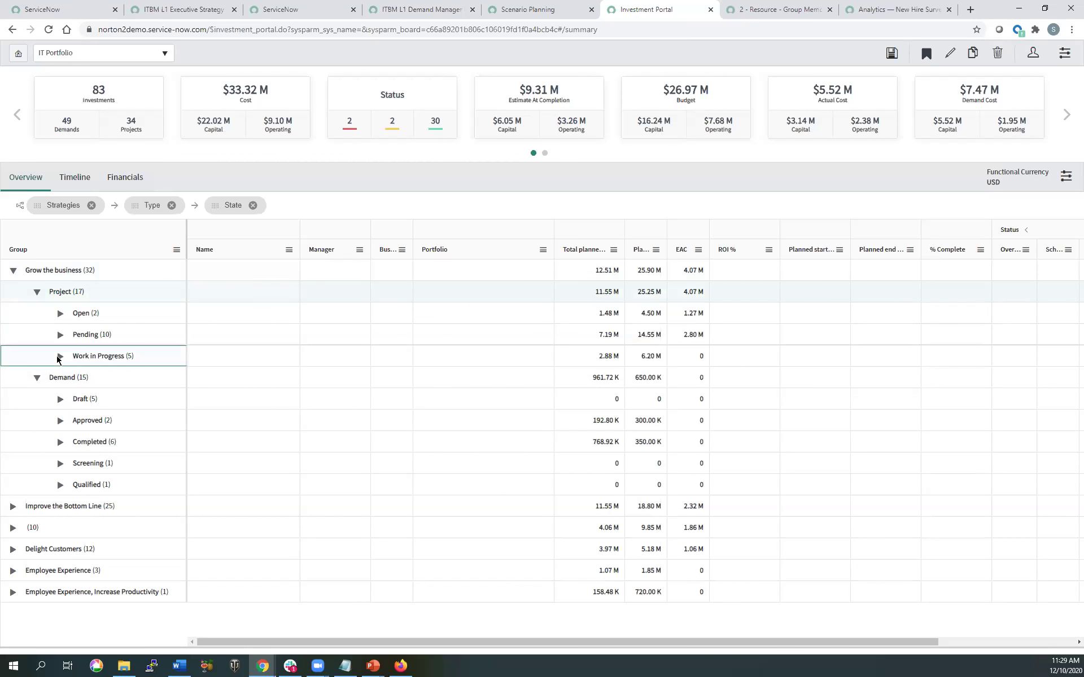
click(60, 356)
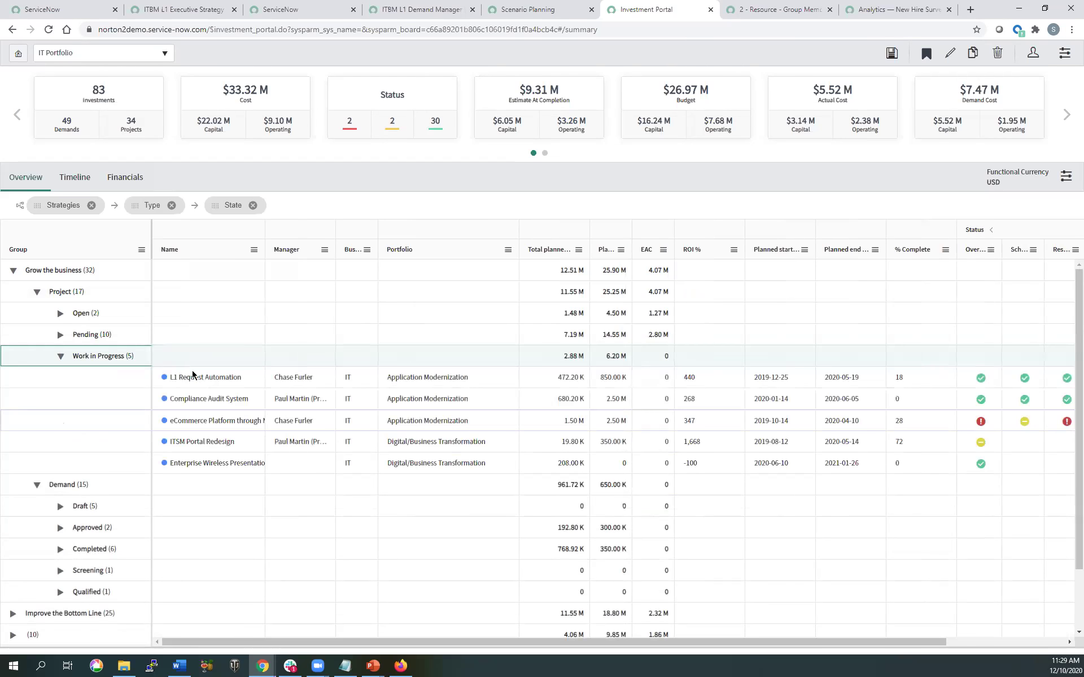
Step: View the overall status report of the ITSM Portal Redesign project and close it again
click(980, 444)
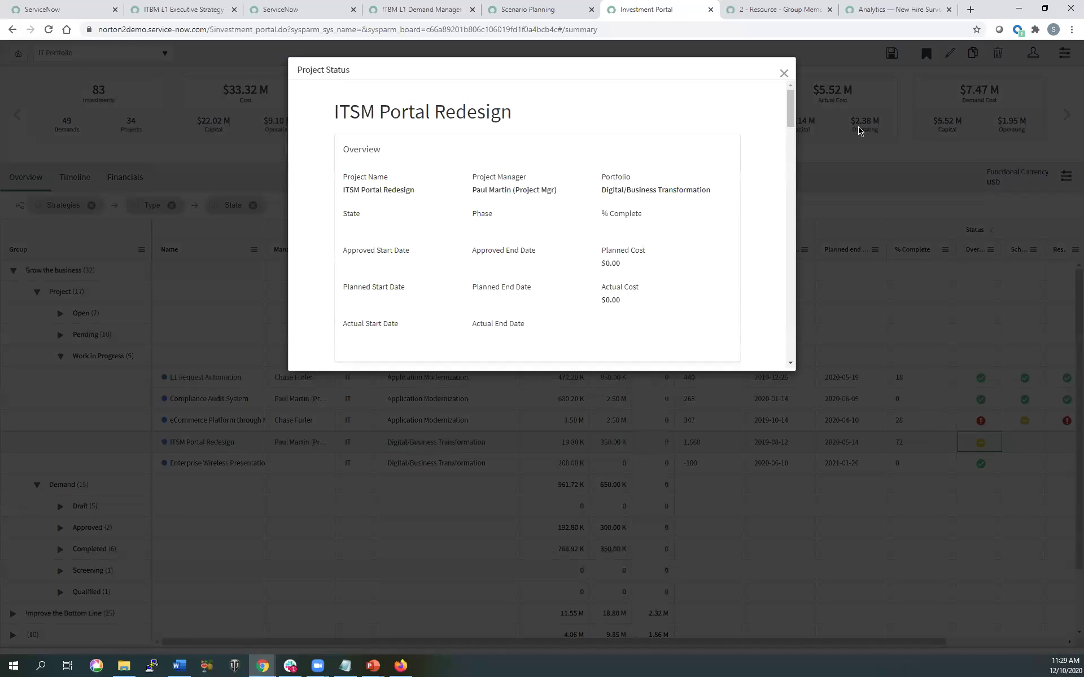
click(783, 73)
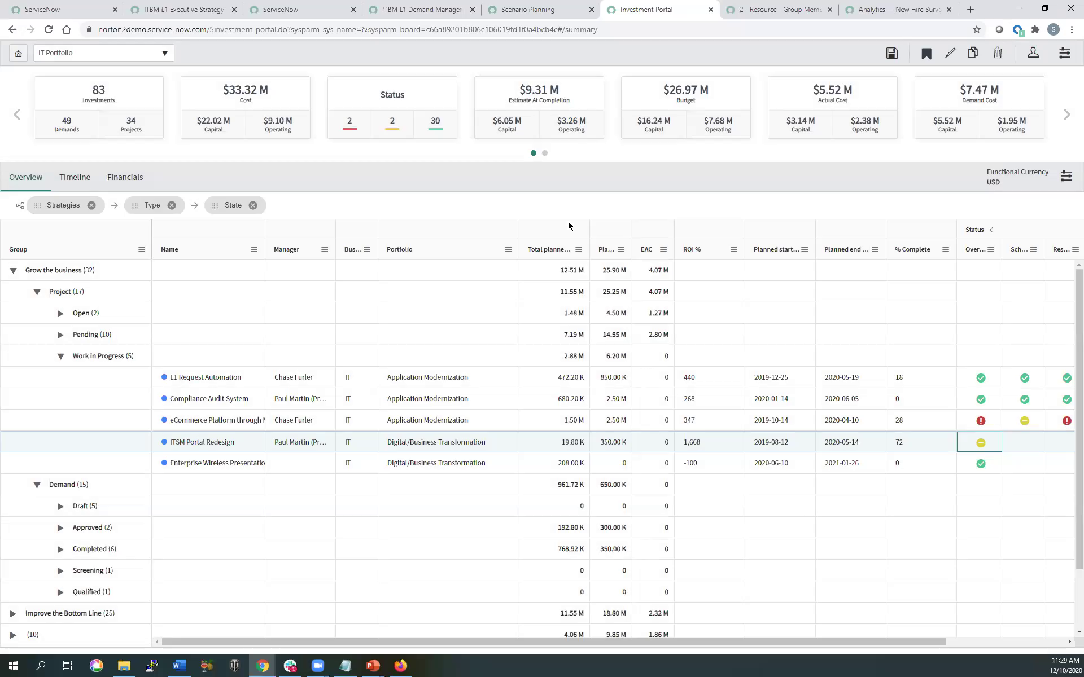
drag(730, 647, 909, 210)
Step: Open the Overview grid's configuration and review the grouped and item columns available
click(1066, 176)
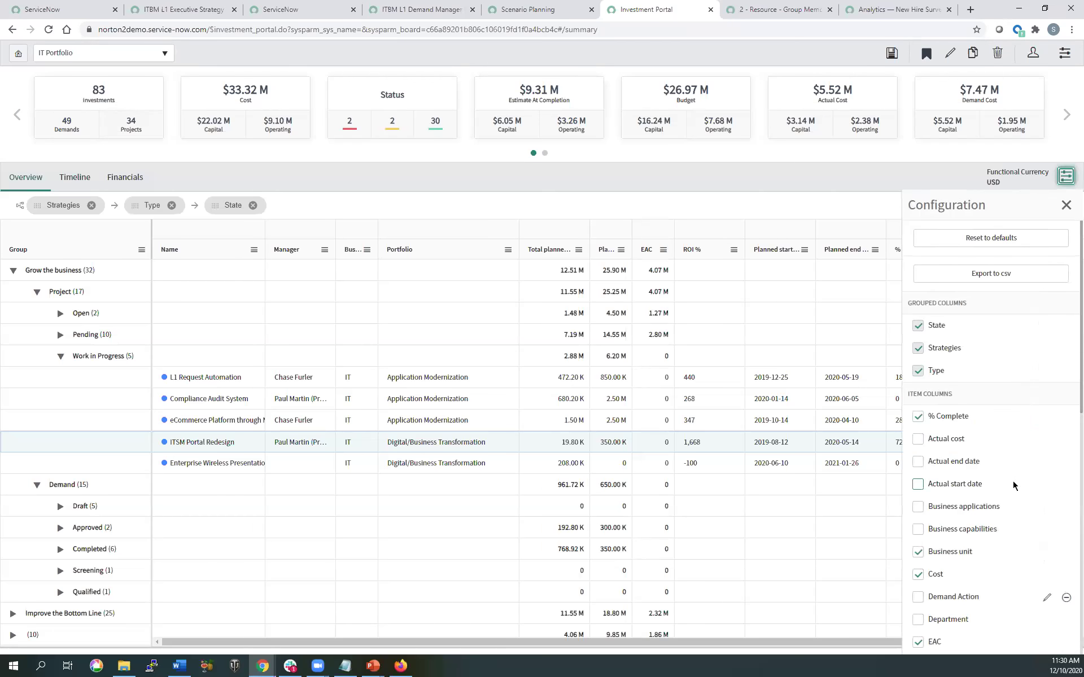
scroll(1008, 494, down, 8)
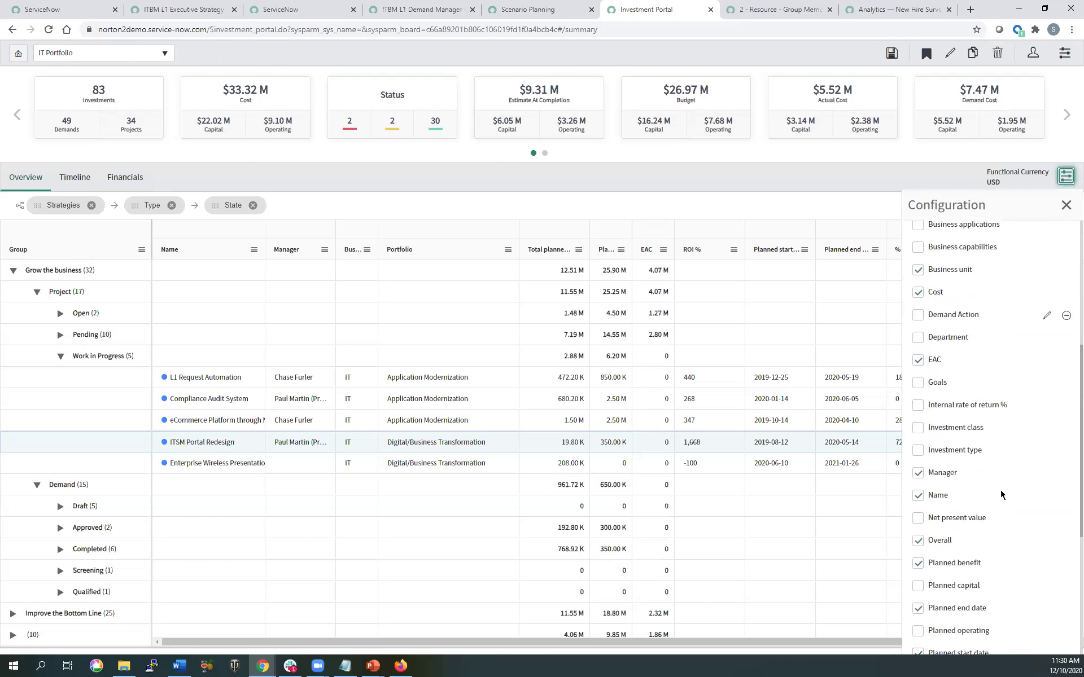
scroll(1001, 491, down, 3)
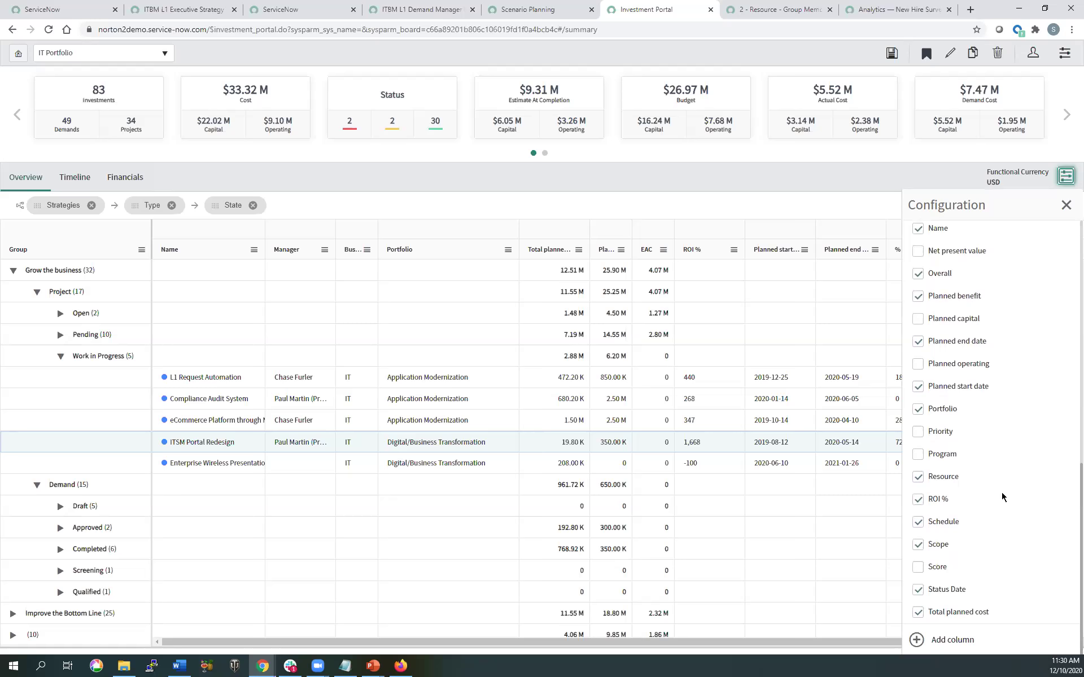
Step: Examine which demand fields can feed a new custom column, cancel the column, and close the configuration
click(954, 640)
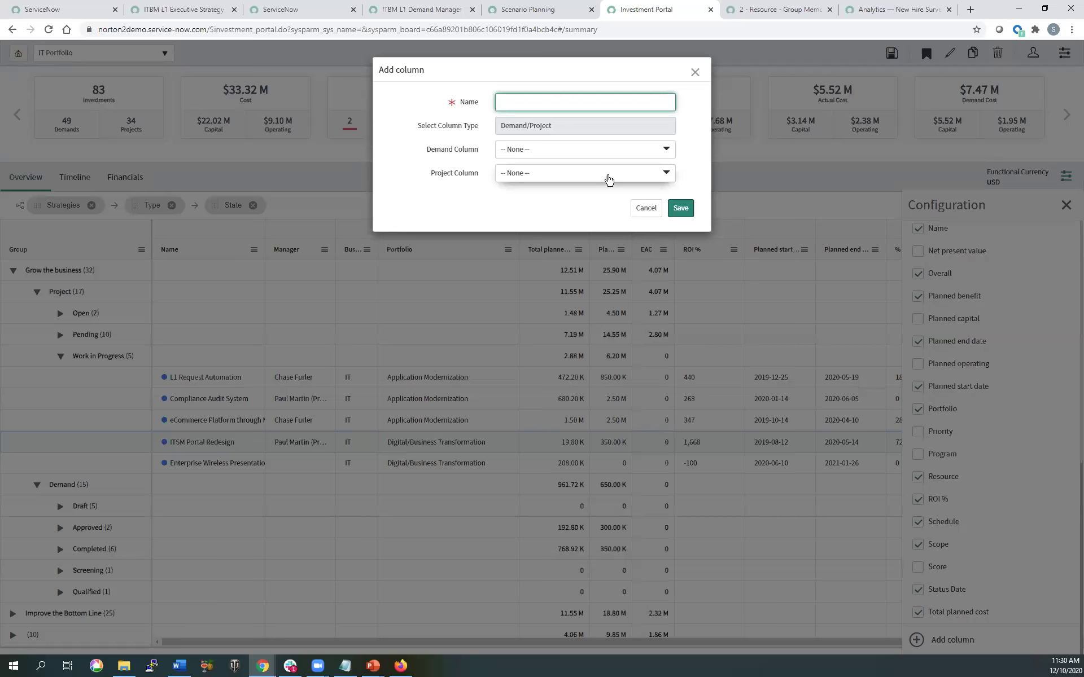
click(592, 159)
scroll(586, 252, down, 1)
scroll(586, 252, down, 10)
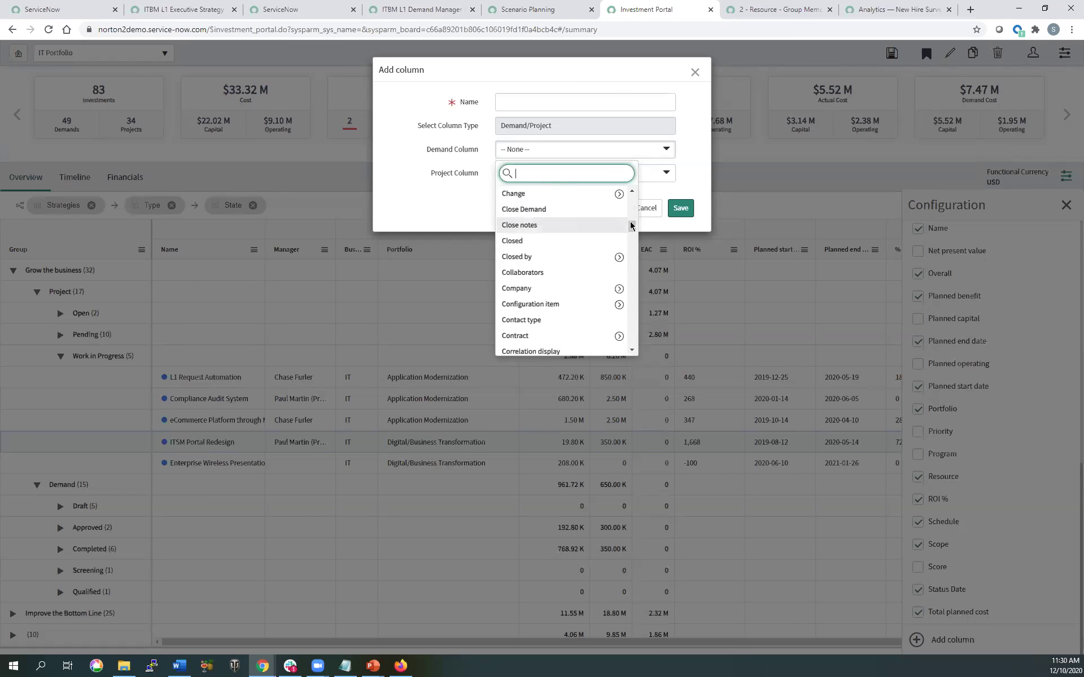
click(647, 208)
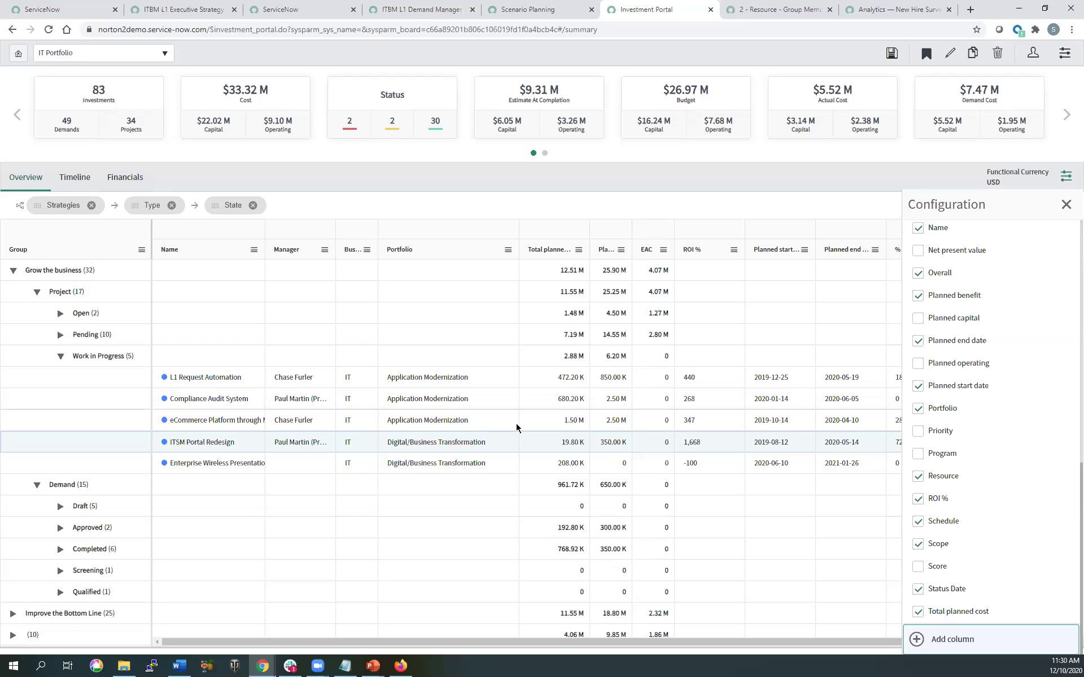
click(1065, 205)
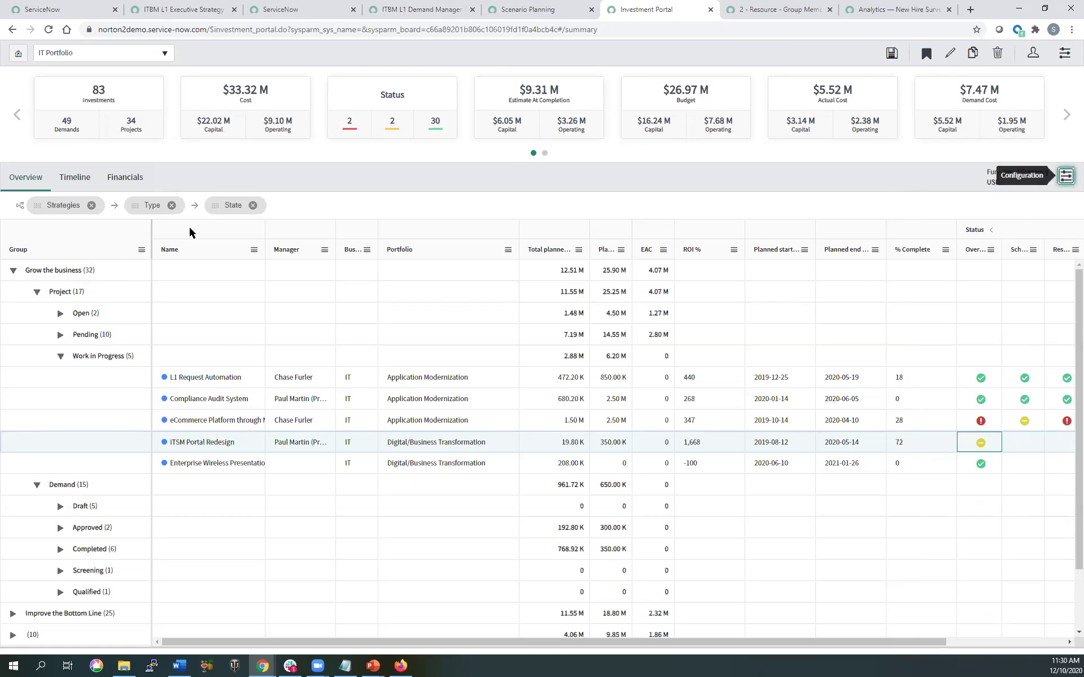
Step: Show the portfolio timeline on a Year scale and inspect the eCommerce Platform through Mobile project's schedule details
click(82, 179)
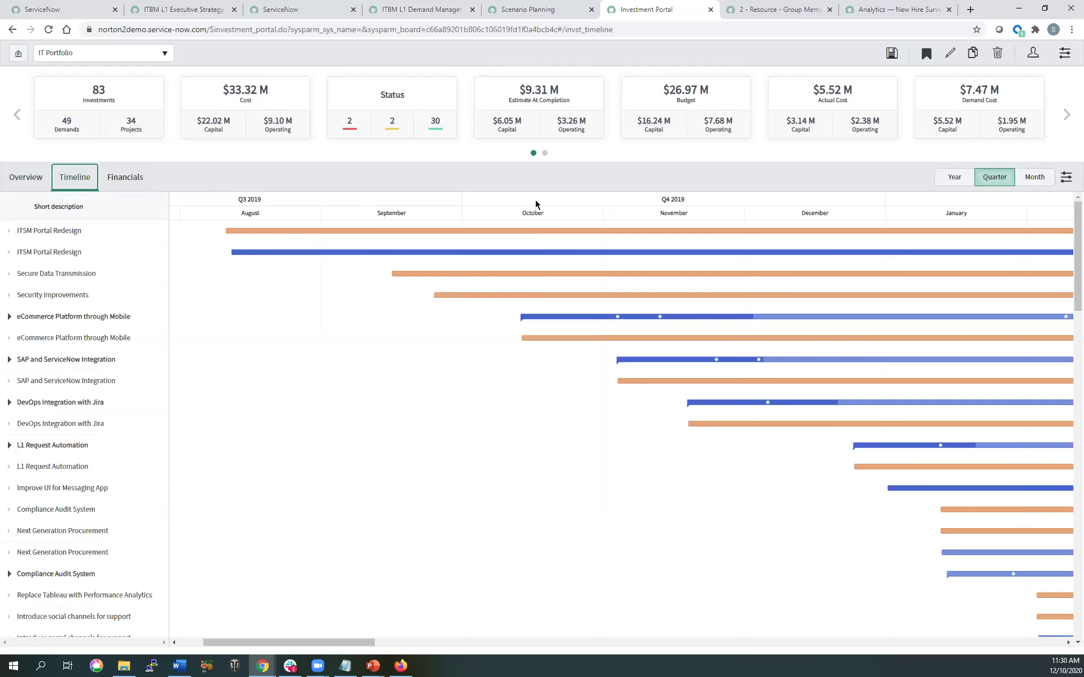
click(961, 179)
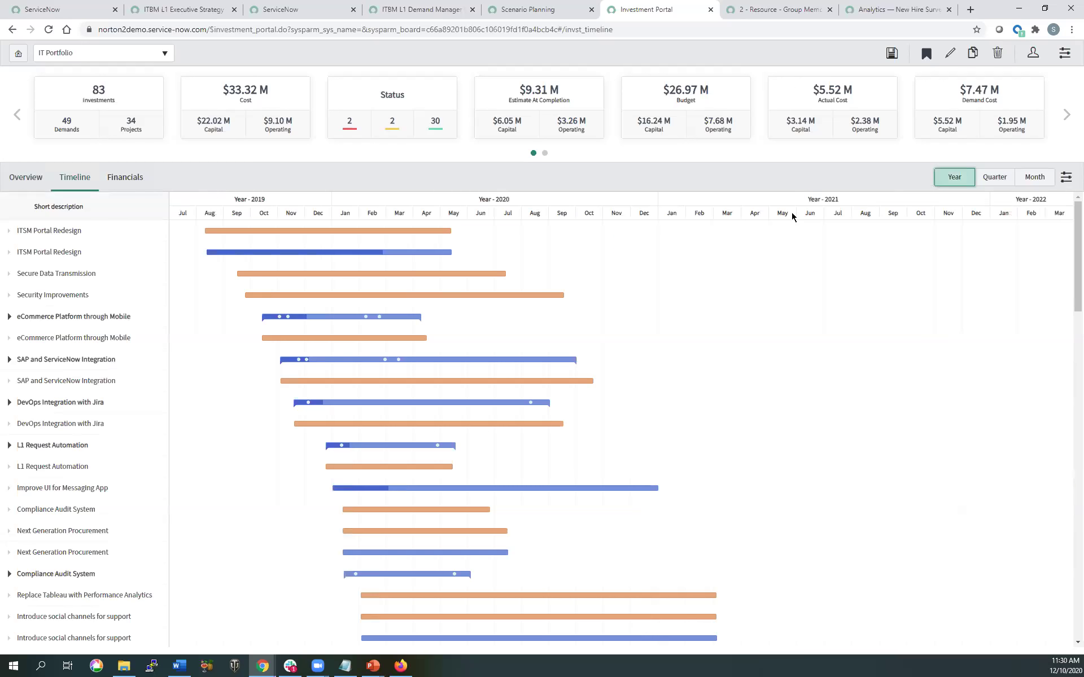
mouse_move(430, 255)
mouse_move(278, 319)
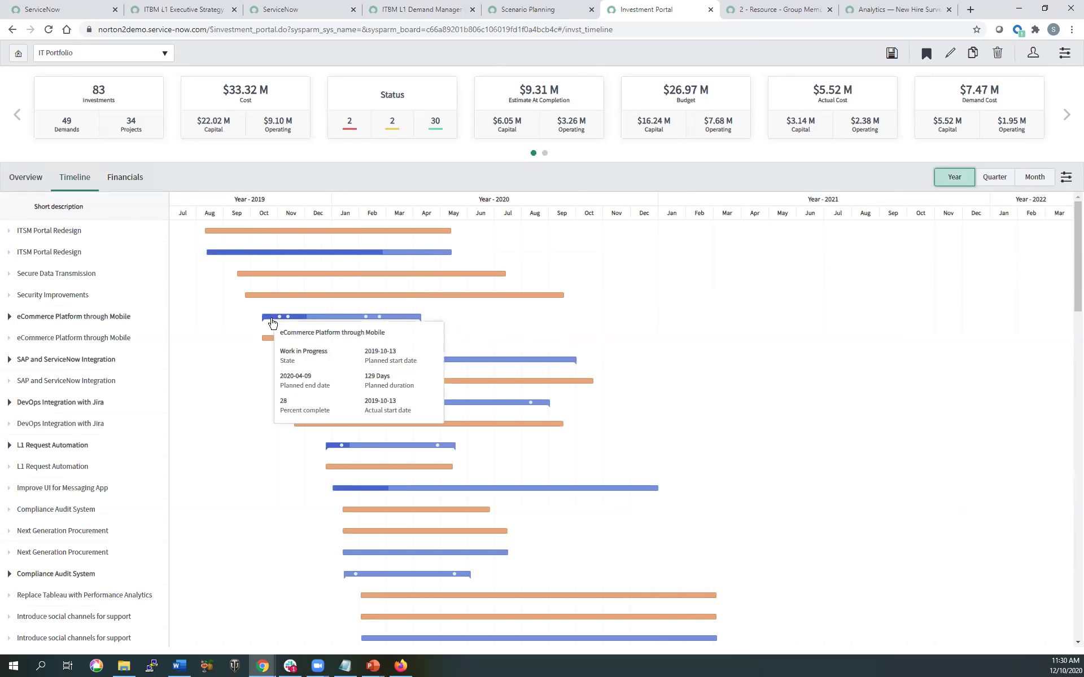
Step: Examine the milestones under eCommerce Platform through Mobile, collapse the project, and look through the remaining timeline
click(8, 320)
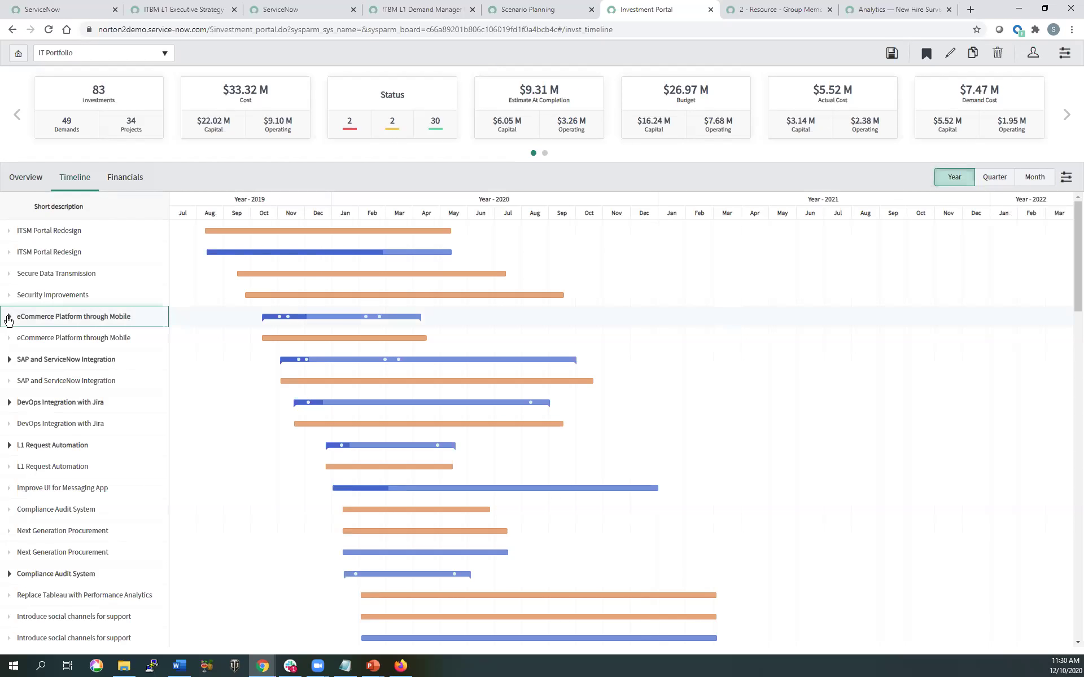
click(9, 317)
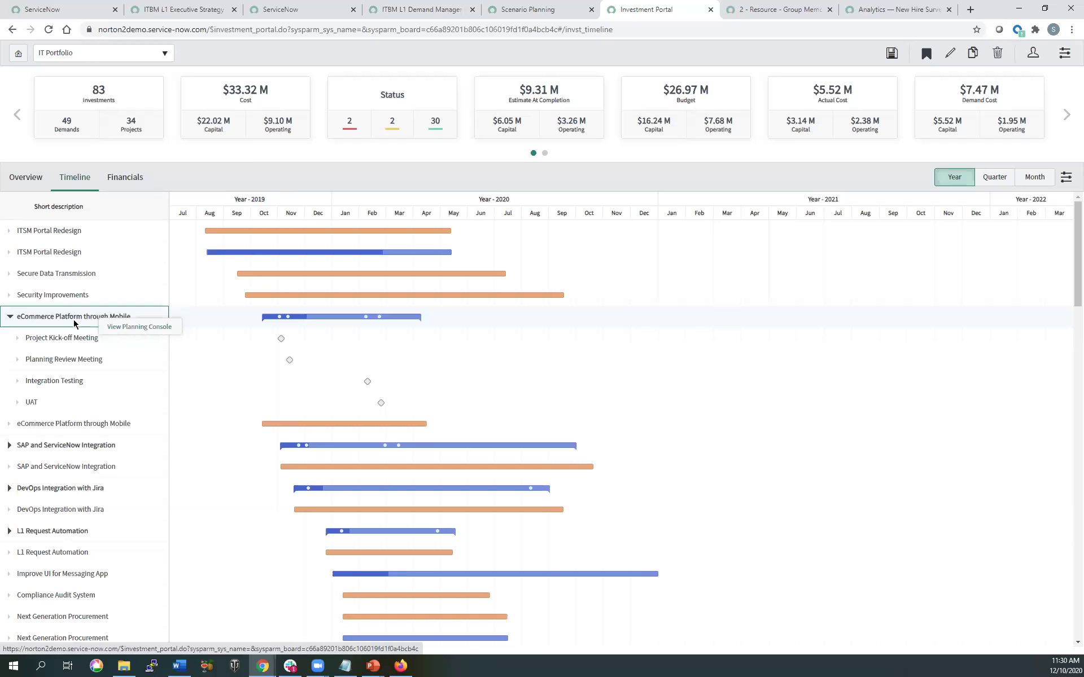
click(12, 318)
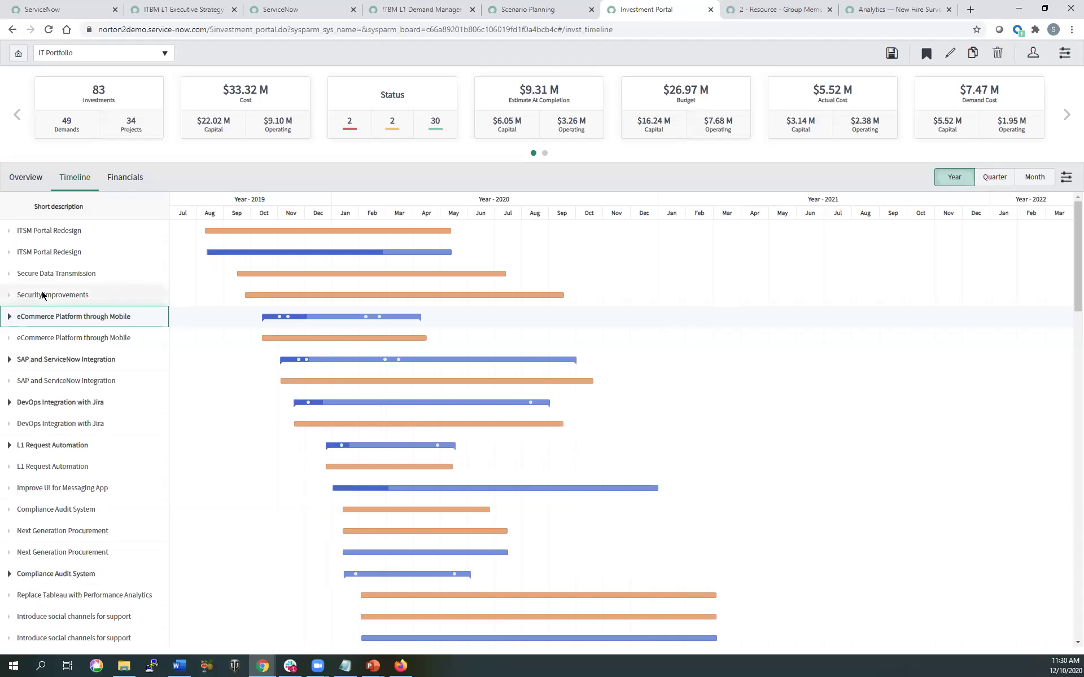
scroll(44, 300, down, 3)
scroll(45, 299, up, 3)
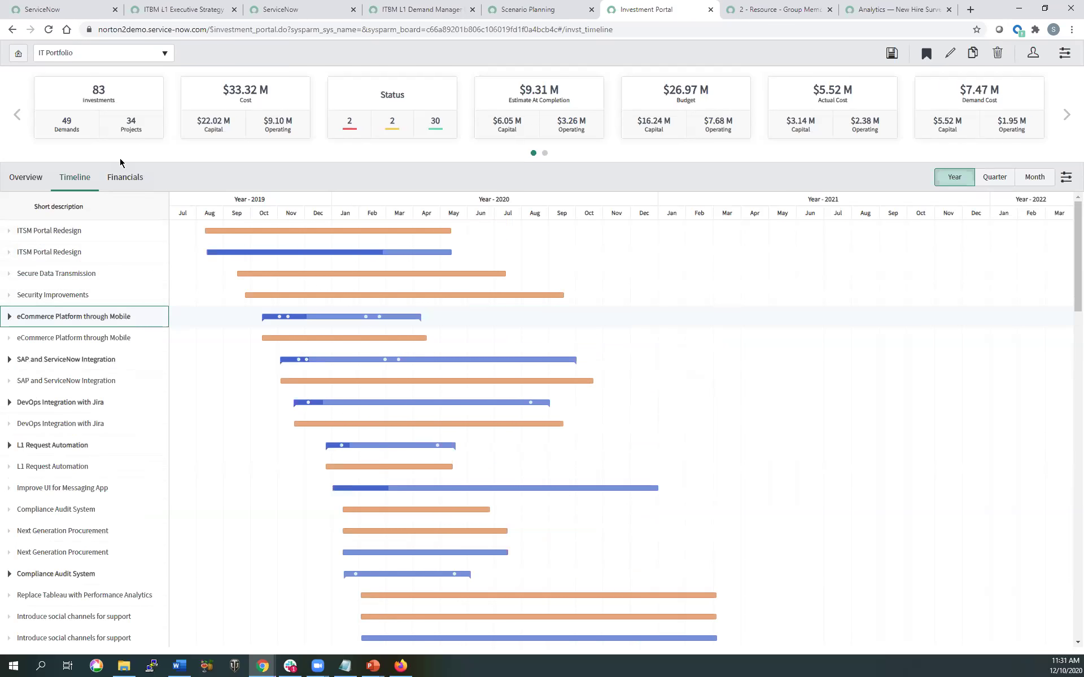
Step: In the Financials view, drill down through Capex and Software Capex to the Improve UI for Messaging App cost items
click(125, 178)
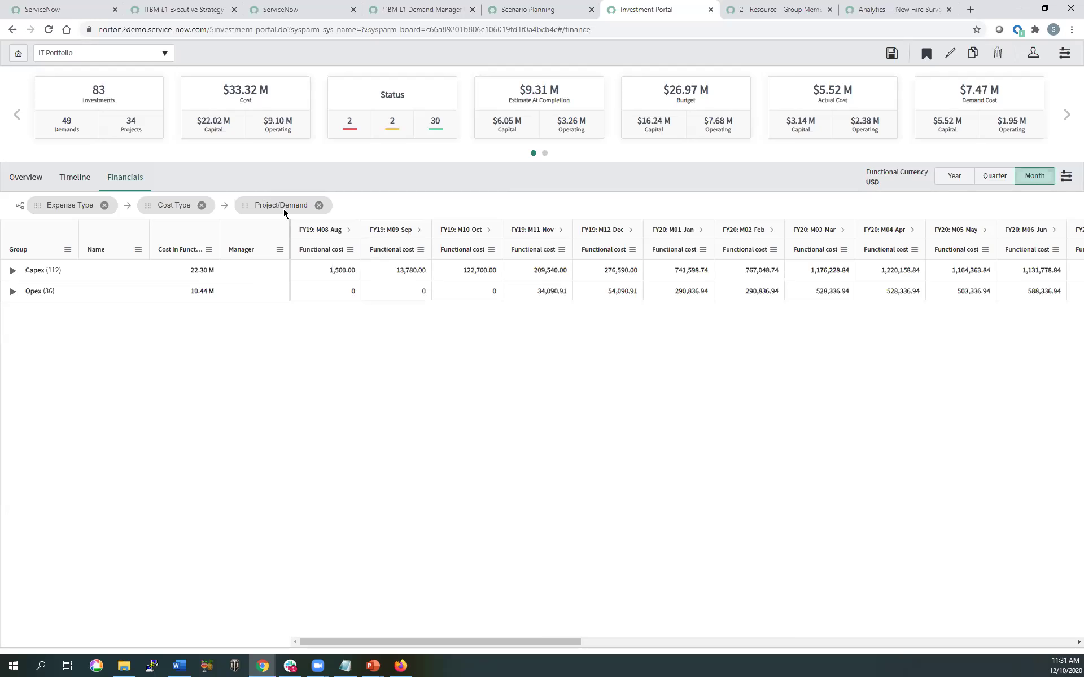
click(16, 271)
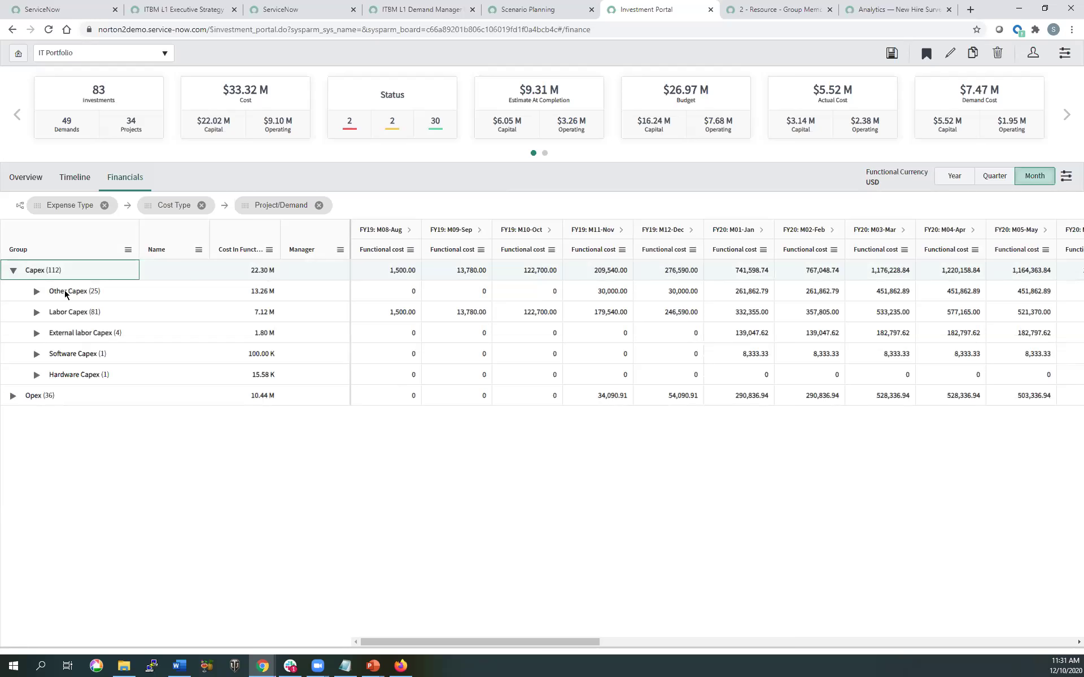
click(36, 354)
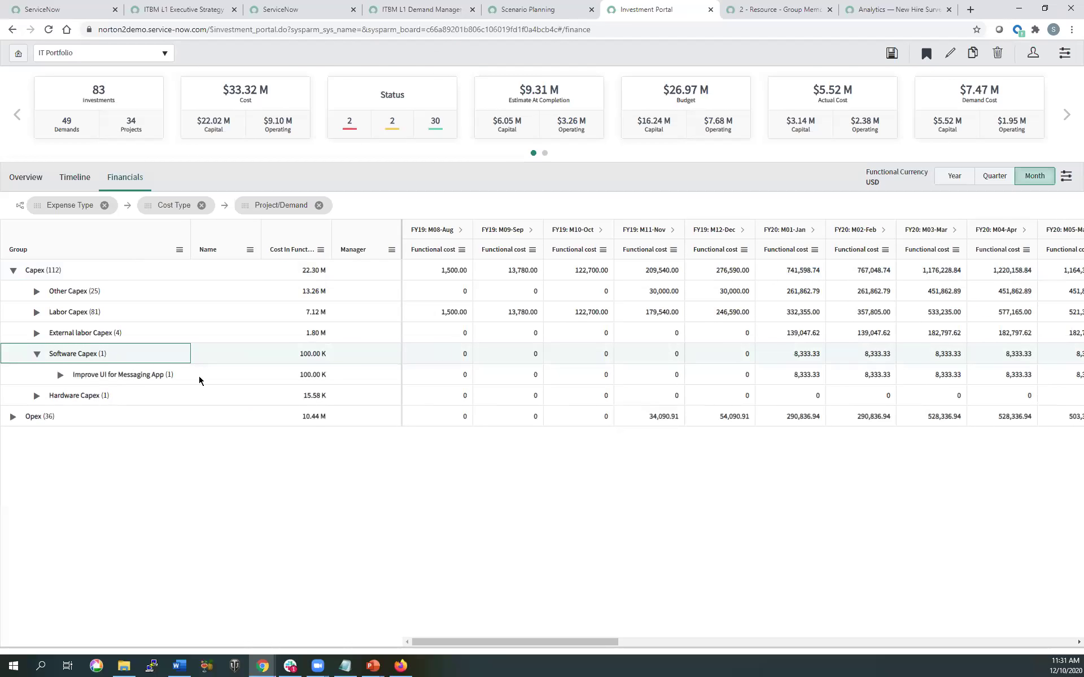
click(59, 376)
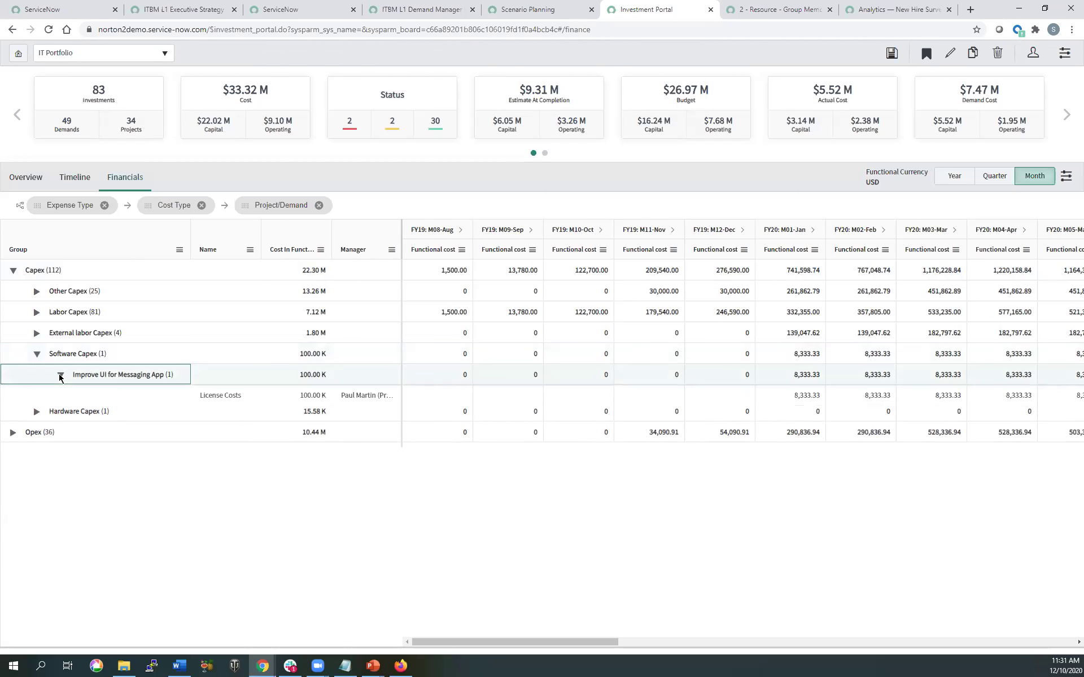
Step: Check the actions offered for License Costs, and view the actual and variance figures for FY20 M01-Jan
click(215, 397)
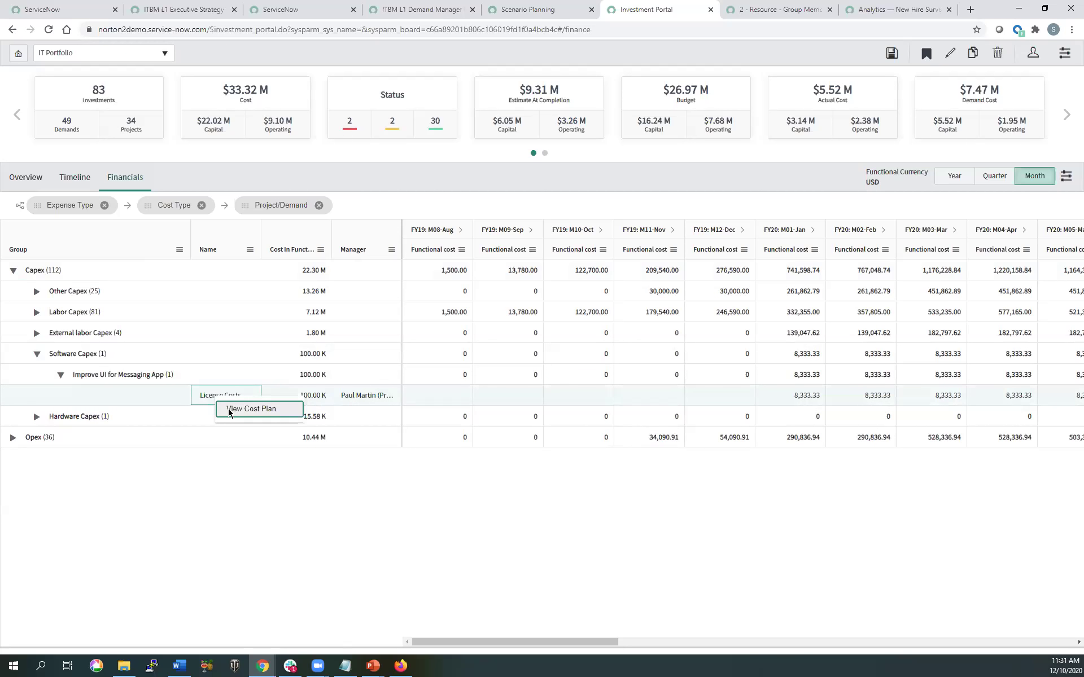
click(339, 547)
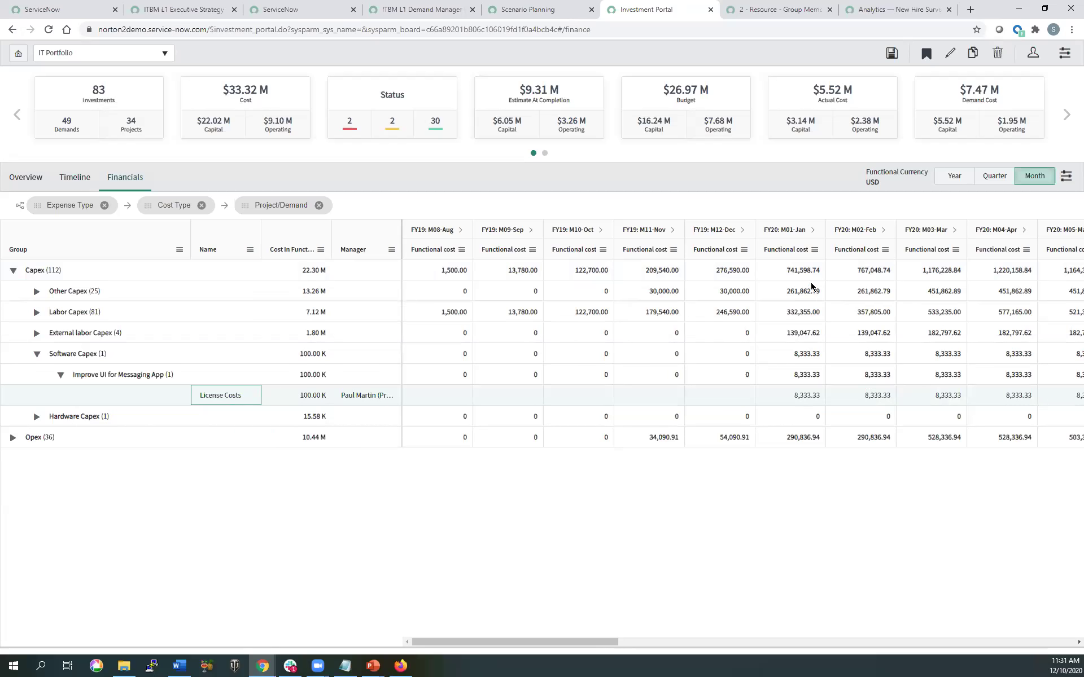
click(813, 230)
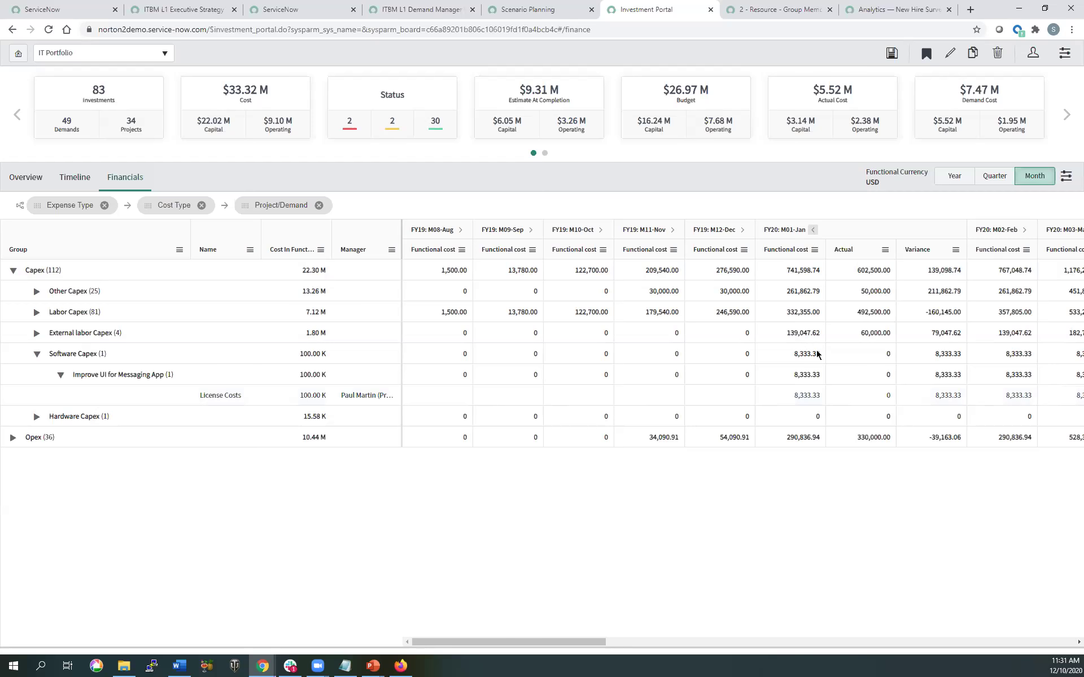
click(813, 230)
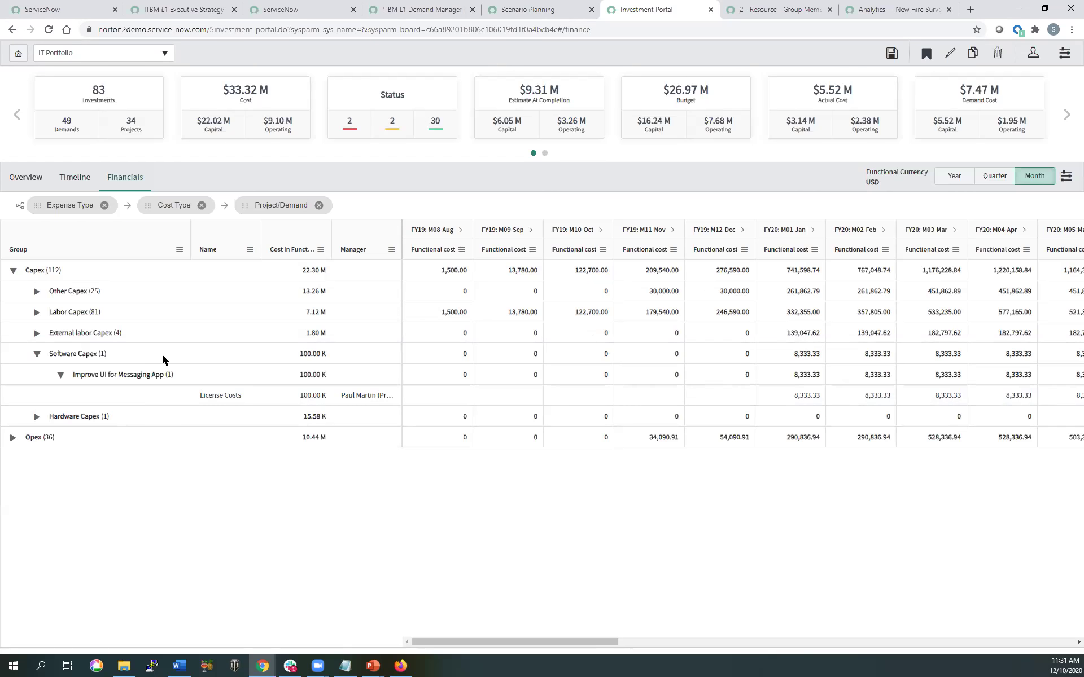
Step: Expand Other Capex and its Digital Media Request - Phase 1 entry, and check the Financials column configuration
click(37, 291)
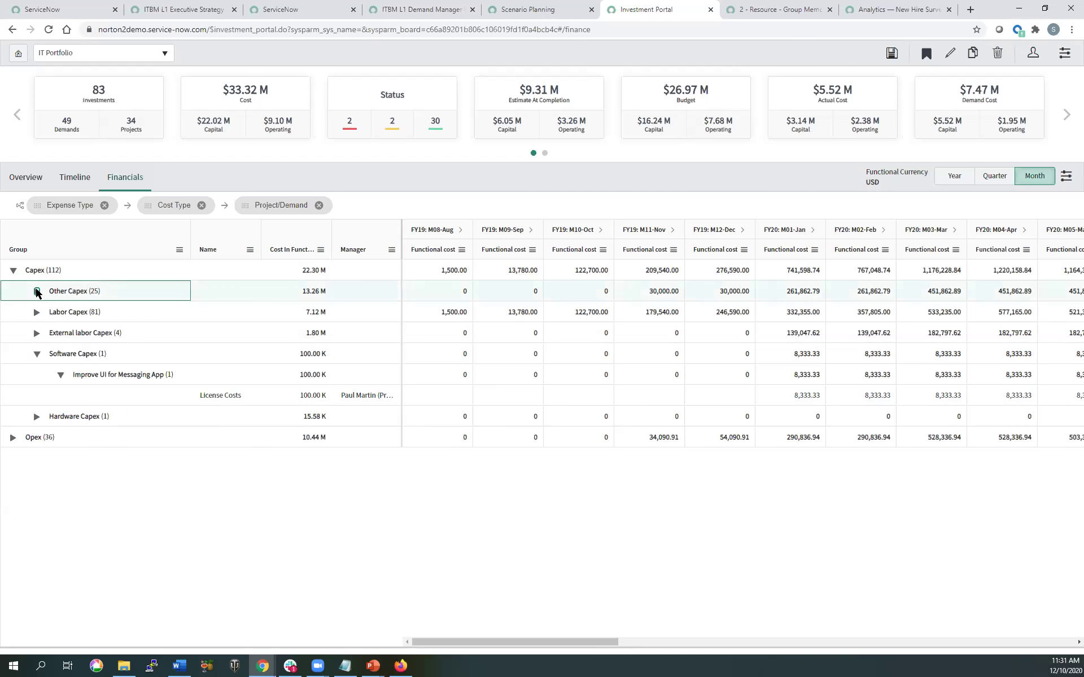
click(60, 312)
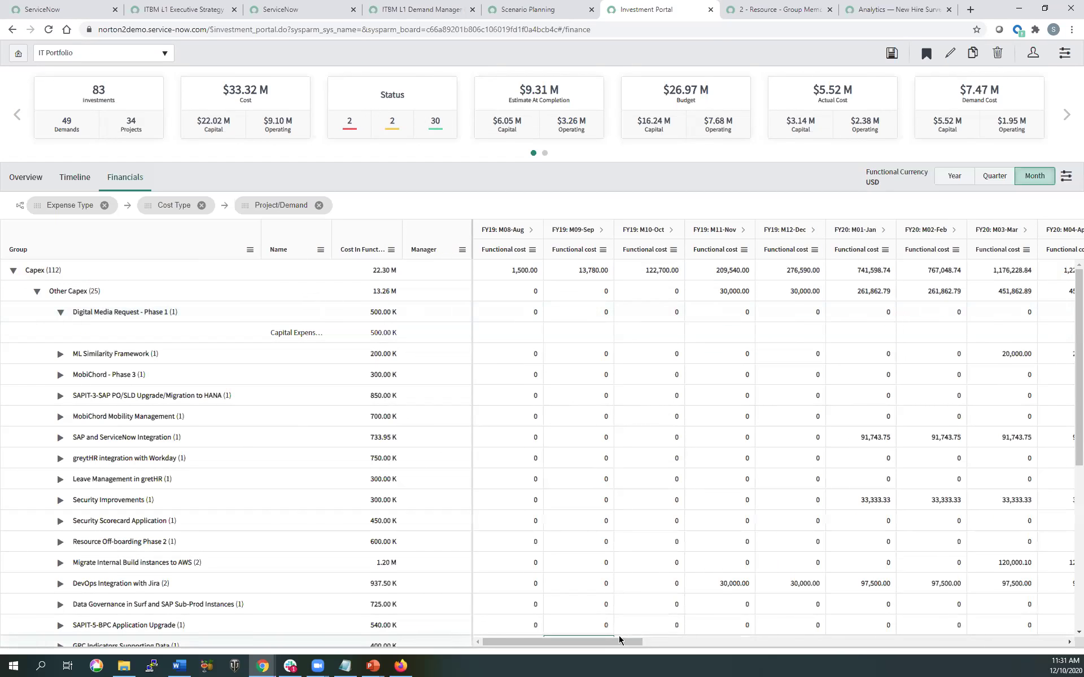
scroll(638, 643, down, 1)
drag(631, 646, 547, 638)
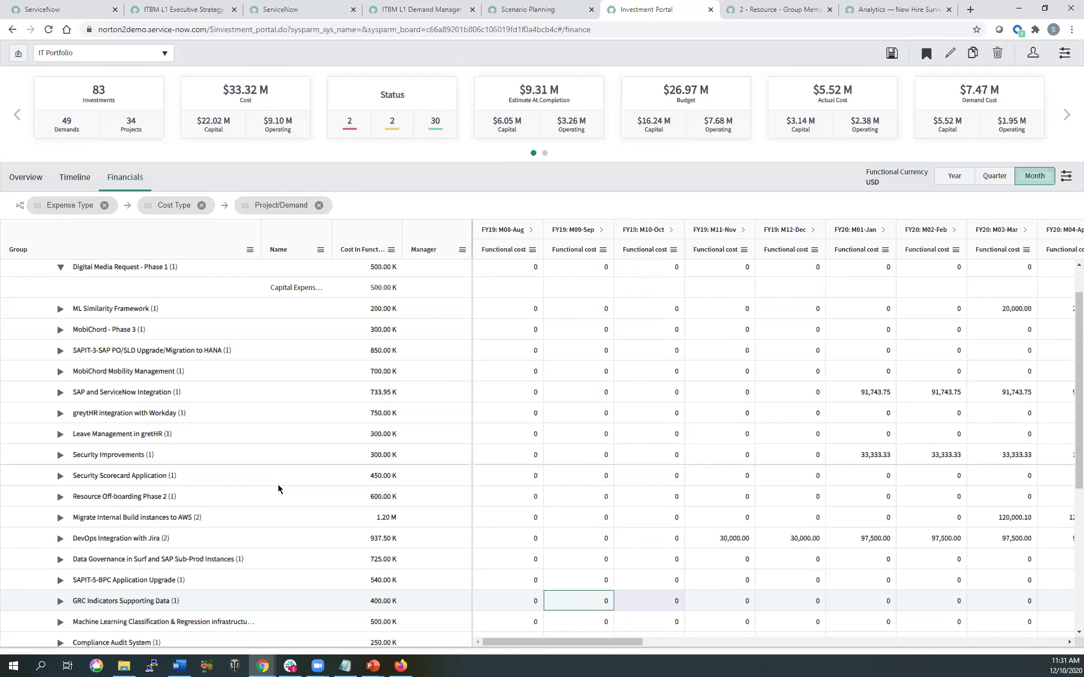
click(1067, 176)
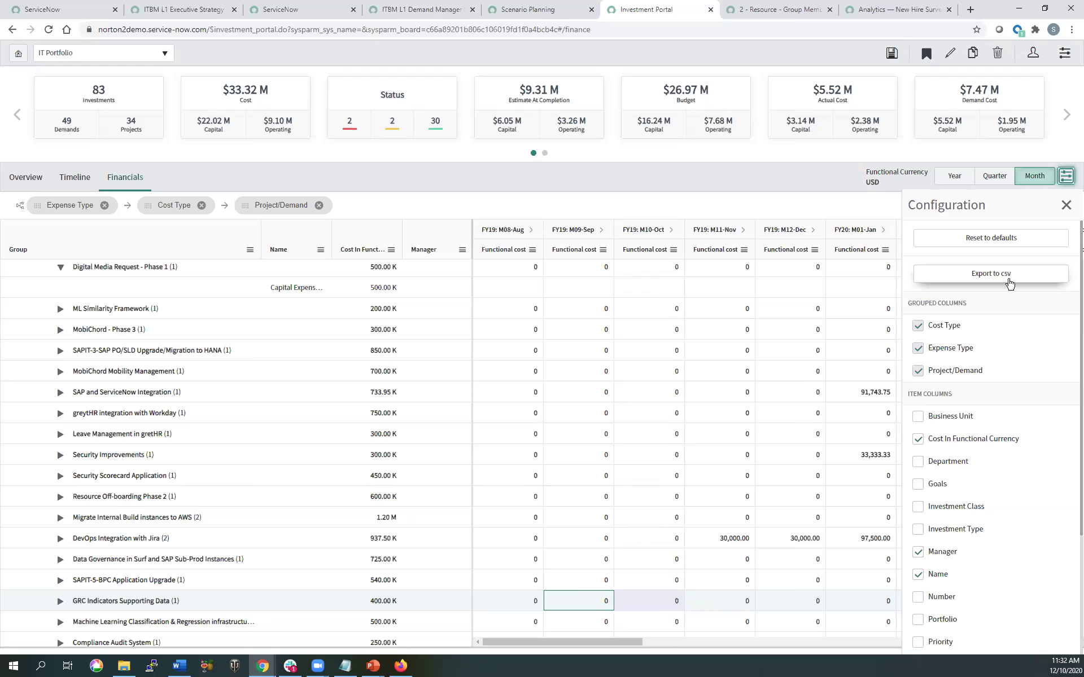
click(1065, 205)
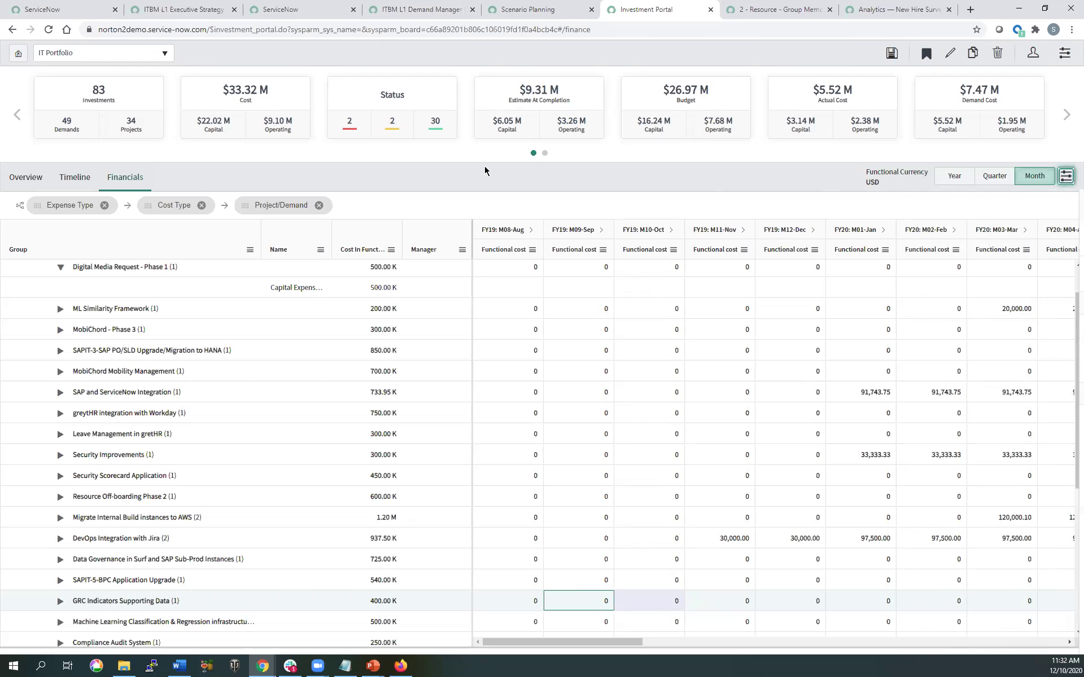
Step: Return to the IT Portfolio's Overview, review its available grouped and item columns, and close the configuration
click(35, 180)
click(1066, 176)
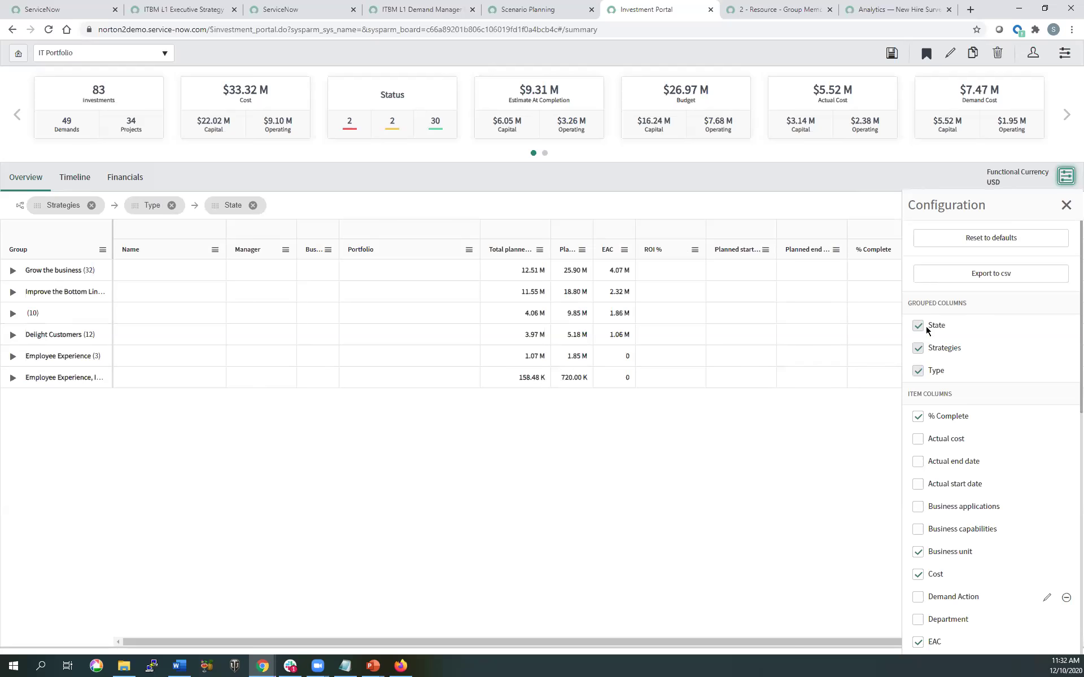
click(1067, 206)
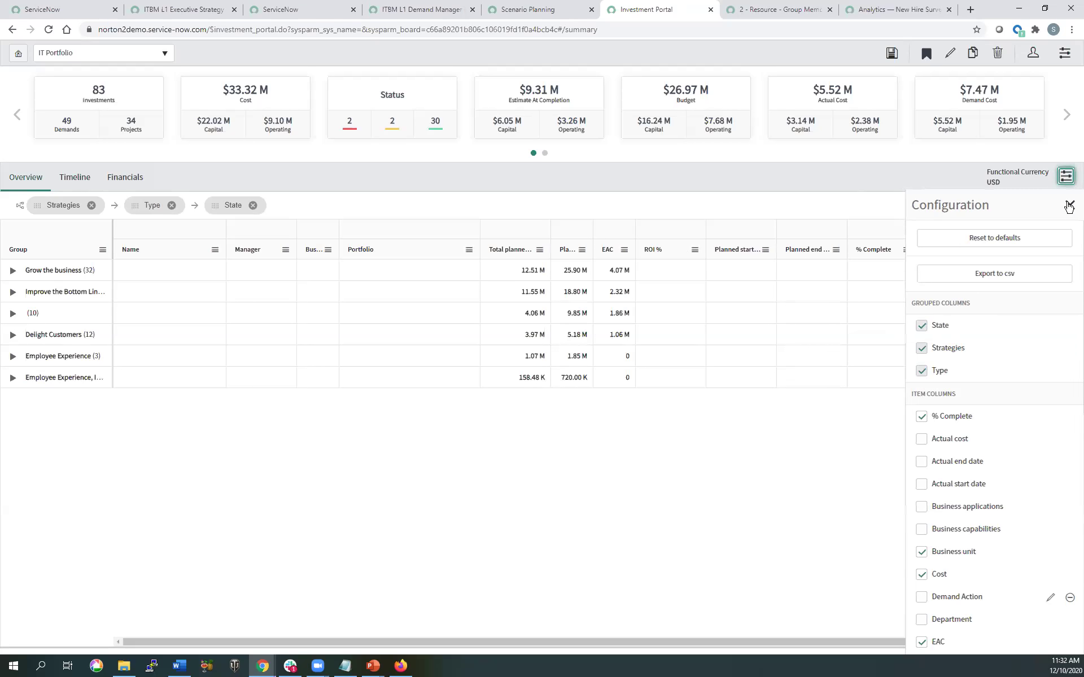
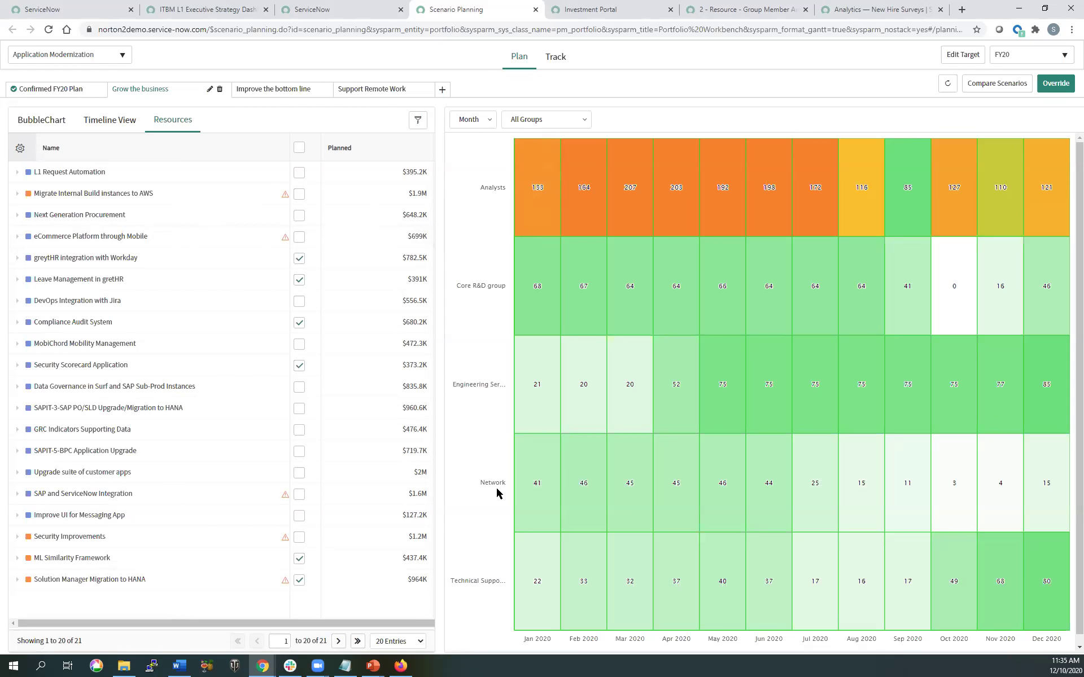
Step: In the Confirmed FY20 Plan scenario, view the resource heatmap for Overallocated Groups and return it to All Groups
click(70, 87)
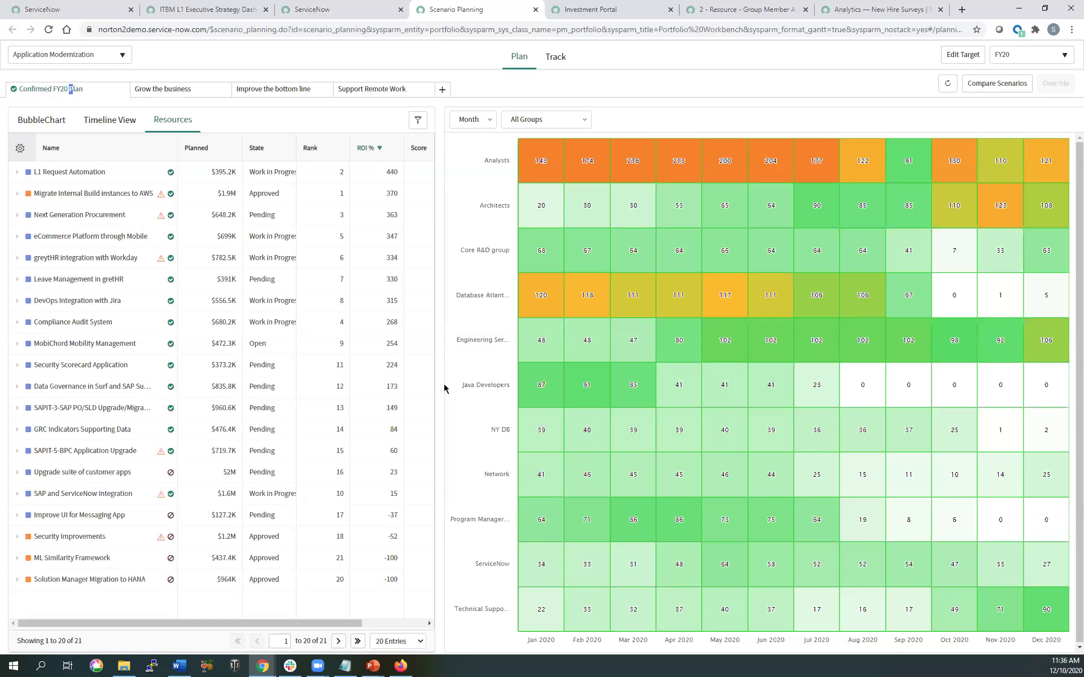
click(556, 120)
click(544, 145)
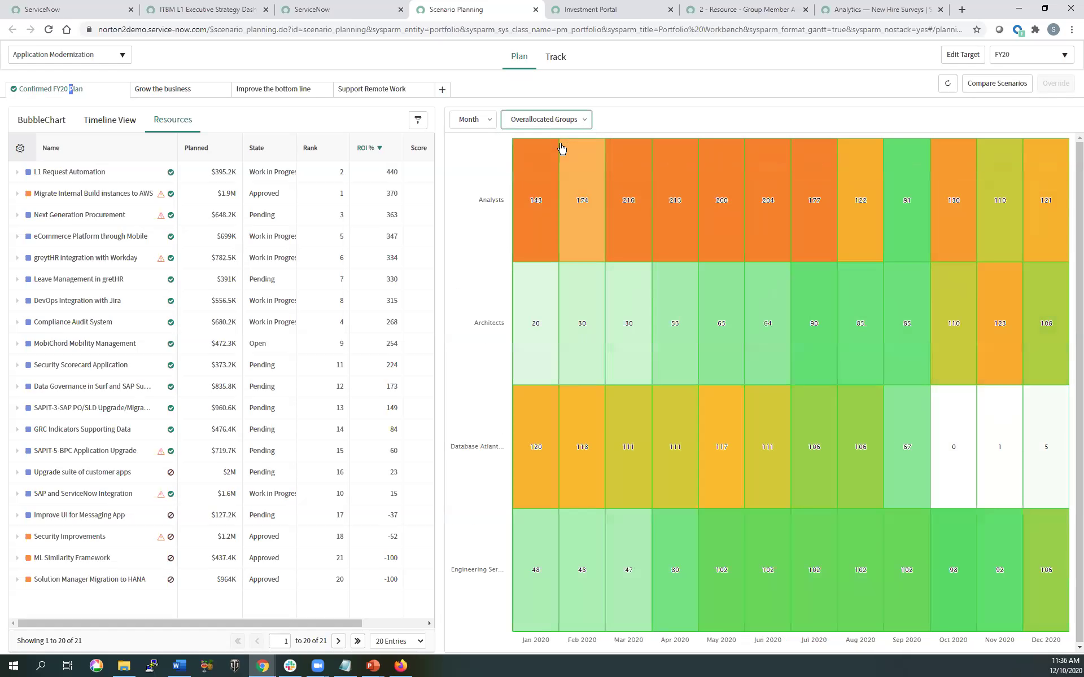
click(583, 119)
click(576, 133)
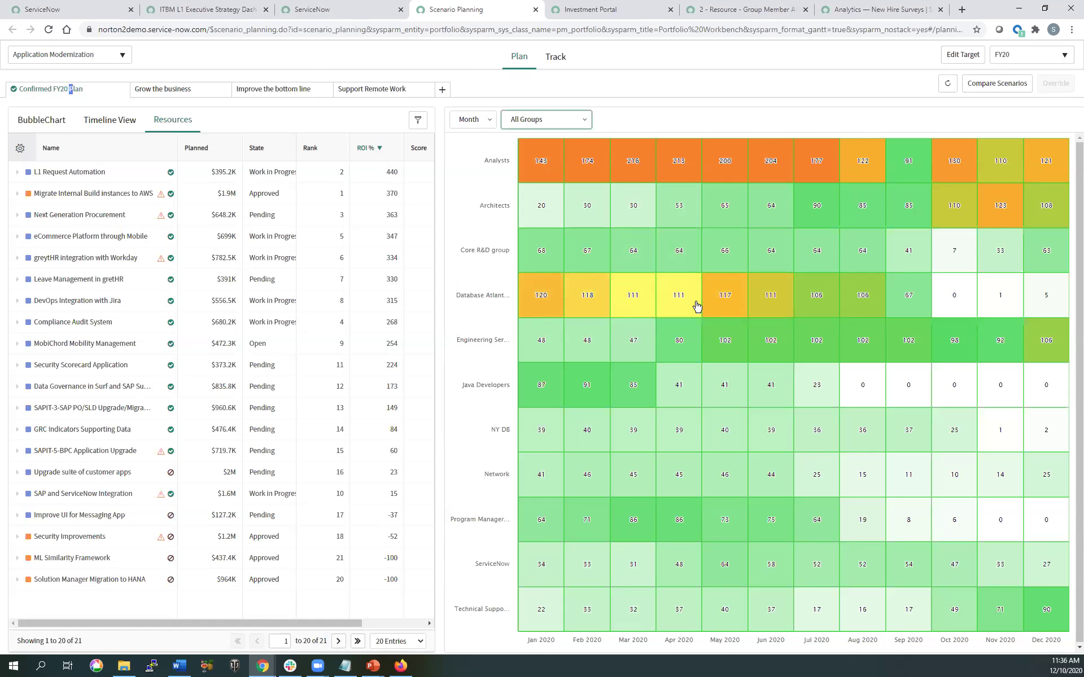
Step: List the projects behind Database Atlanta and Analysts in June 2020, and, in Support Remote Work, behind Database Atlanta in January and Architects in April
click(771, 299)
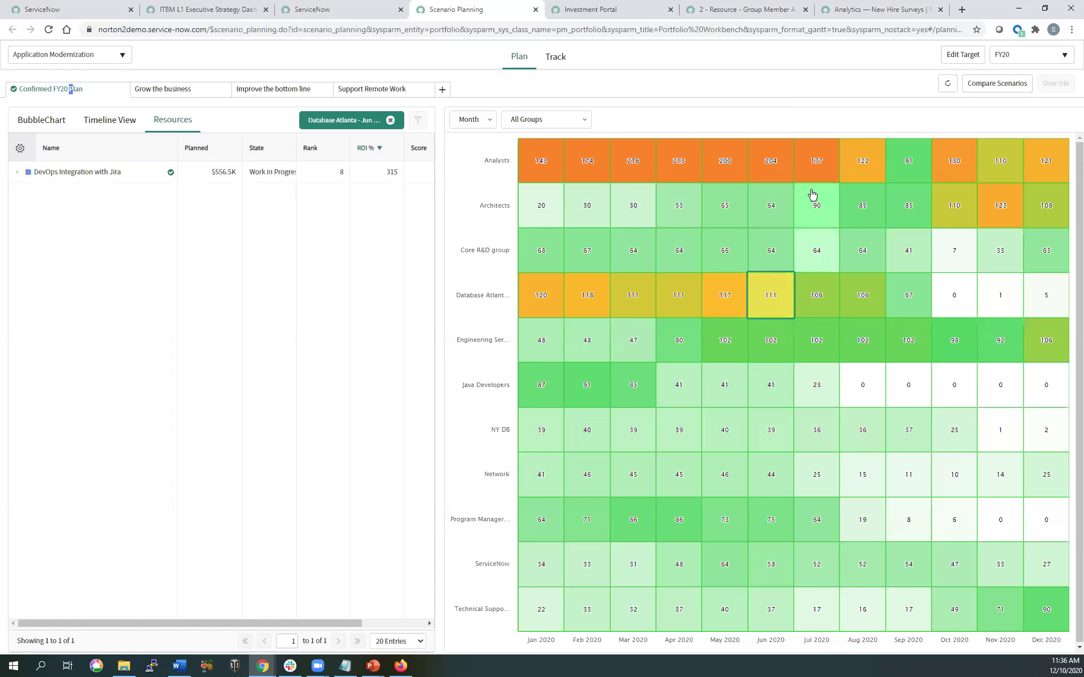
click(767, 171)
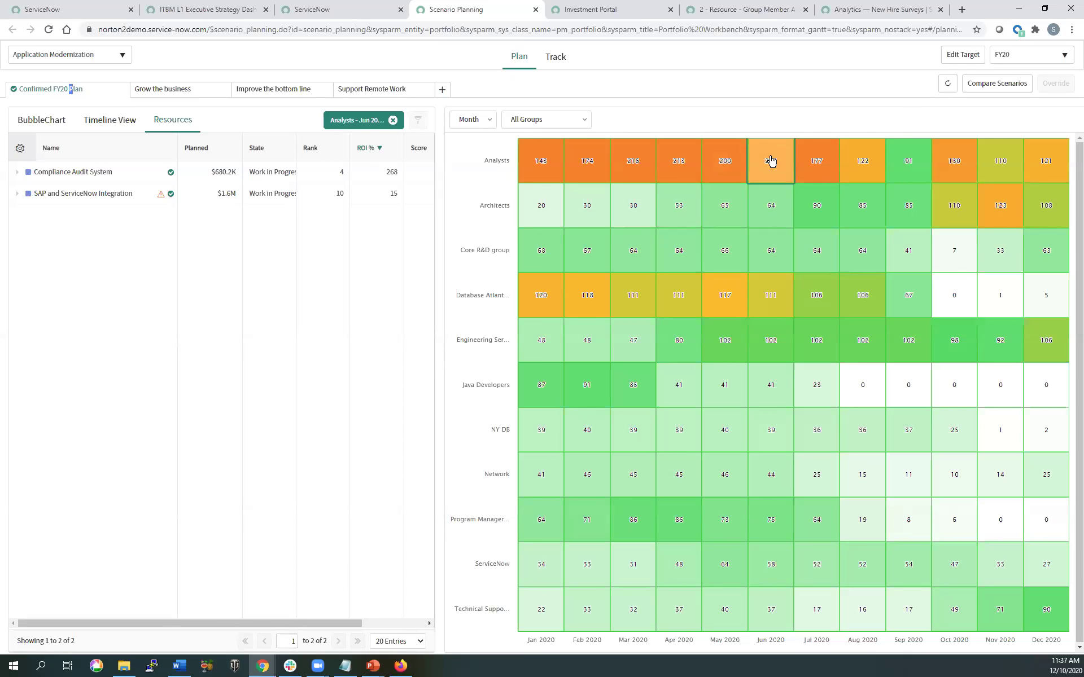
click(390, 88)
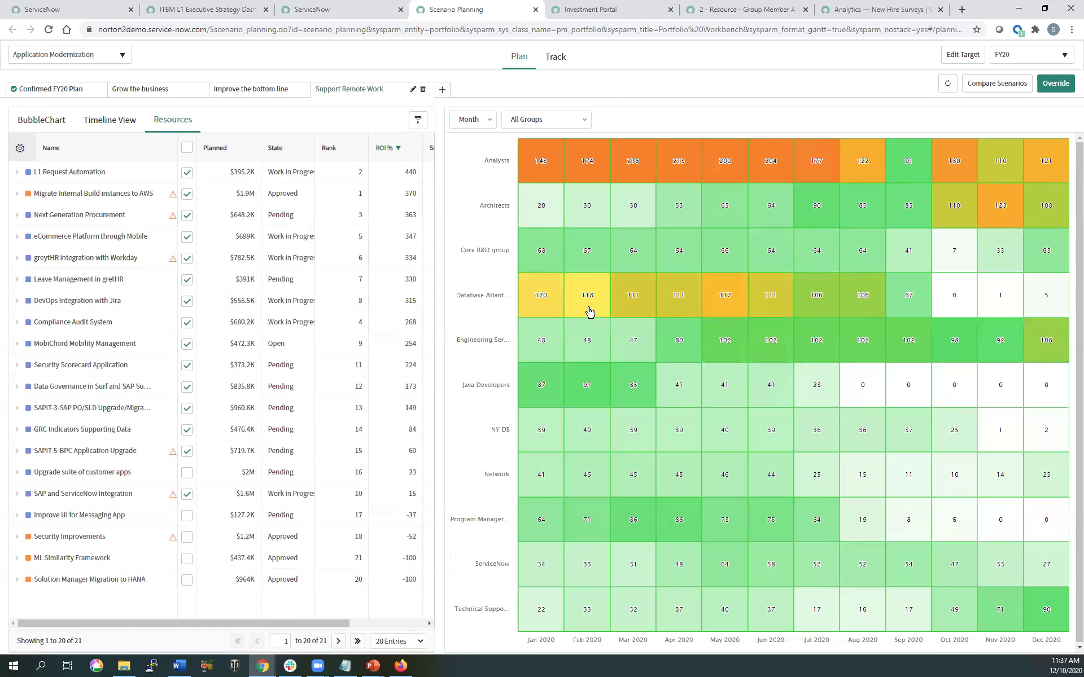
click(545, 303)
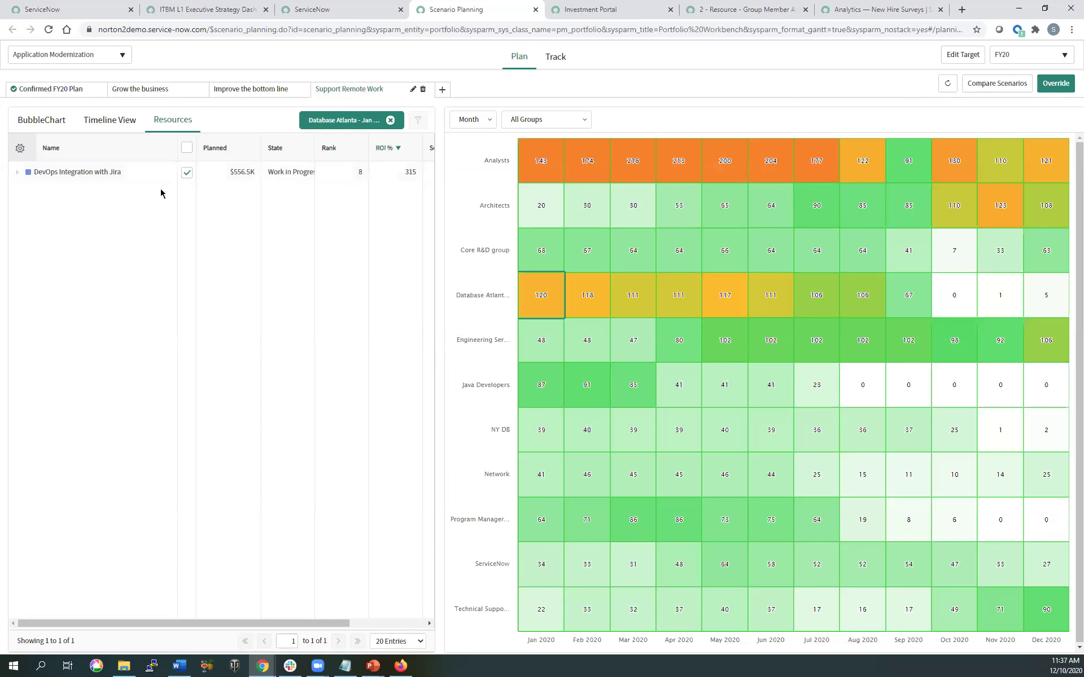
click(683, 217)
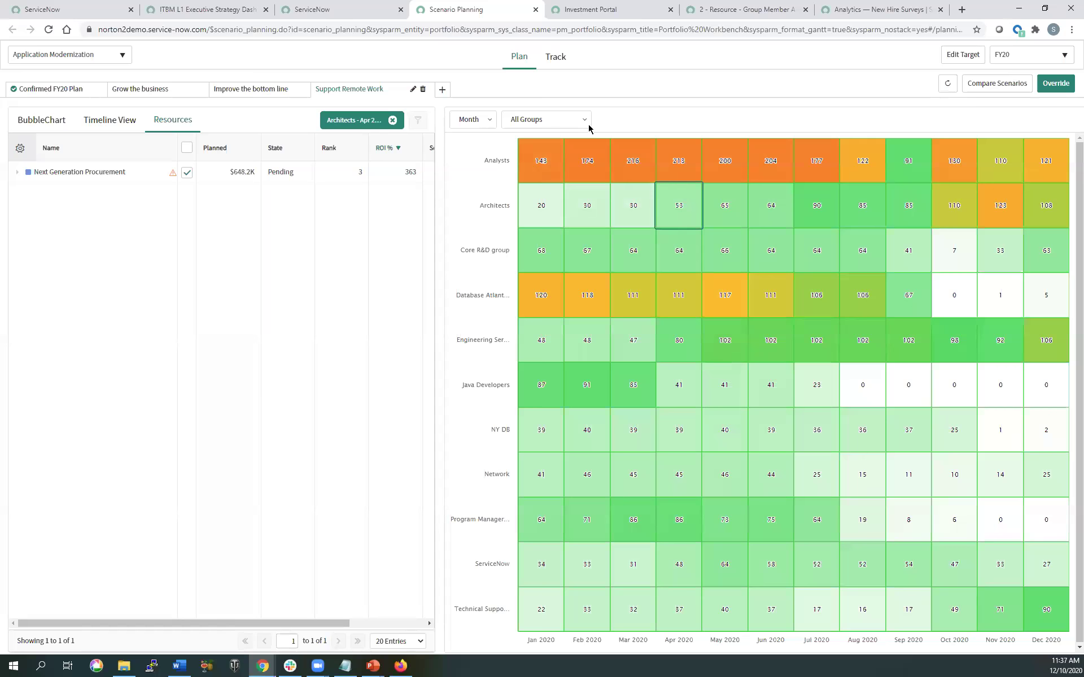
Step: Review the timelines and overview figures of Support Remote Work and Improve the bottom line, and view the latter's resource heatmap
click(110, 119)
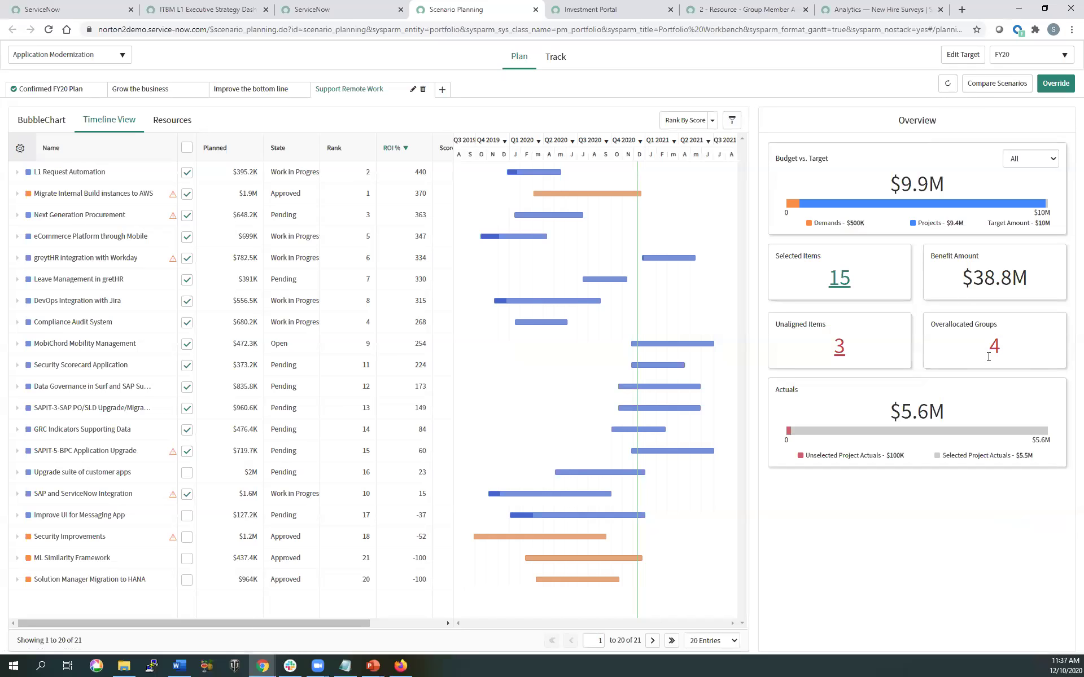
click(263, 89)
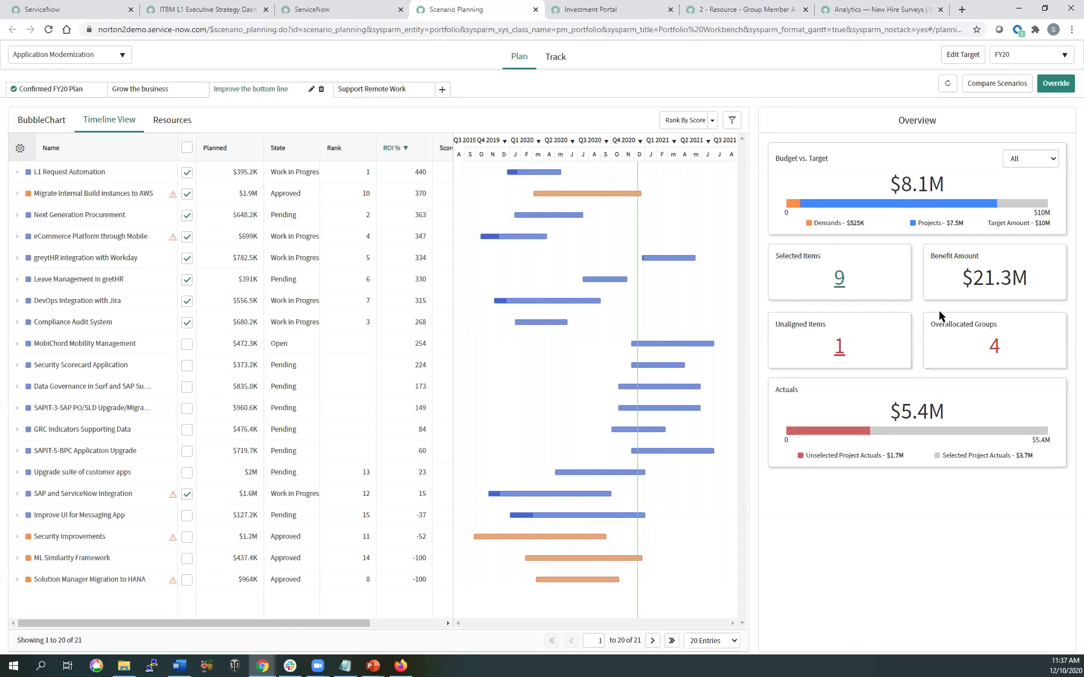
click(167, 121)
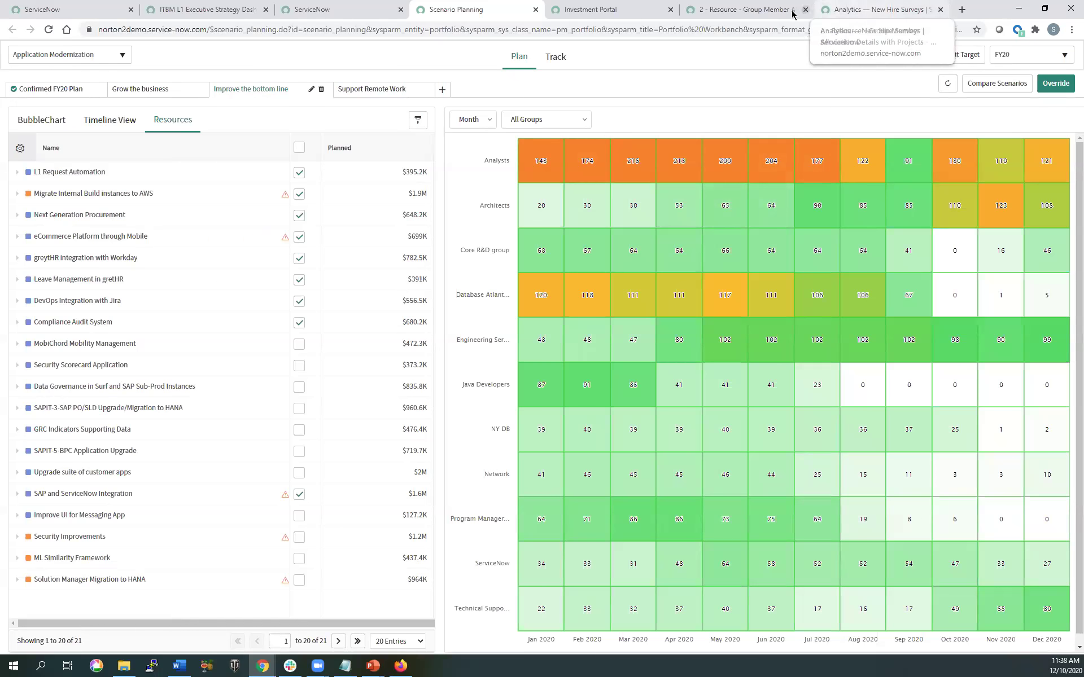
Step: Switch to the Group Member Allocation Details with Projects - Weekly (Hrs) report and examine weekly capacity, availability and allocated hours
click(753, 14)
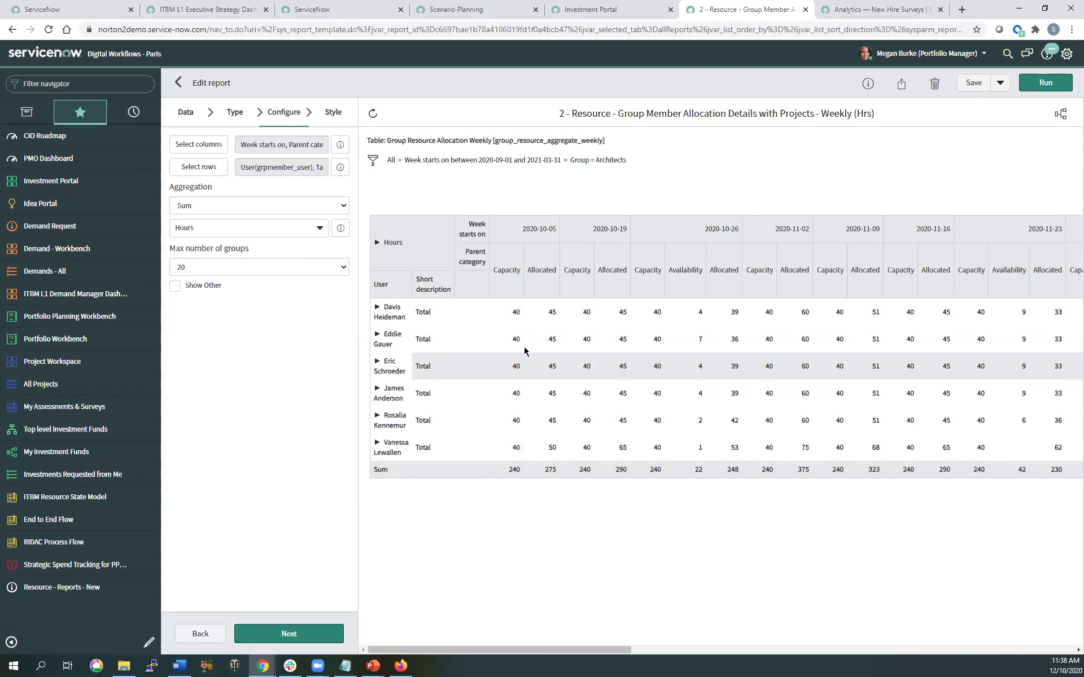
drag(519, 273, 489, 272)
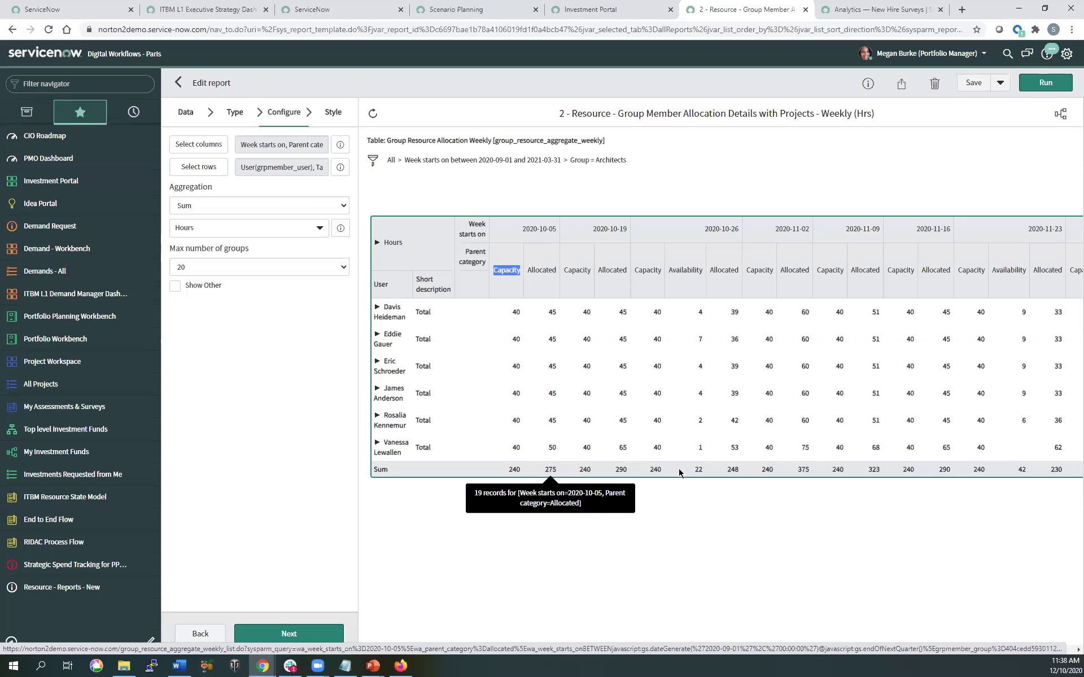
drag(603, 647, 649, 649)
mouse_move(731, 471)
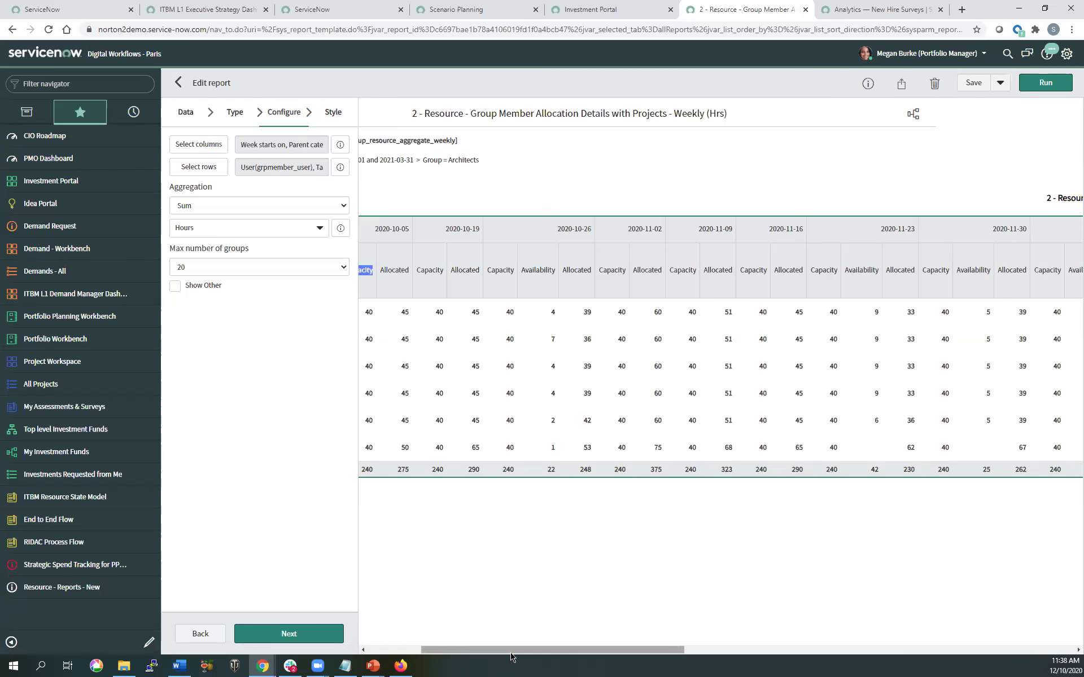
drag(511, 649, 457, 650)
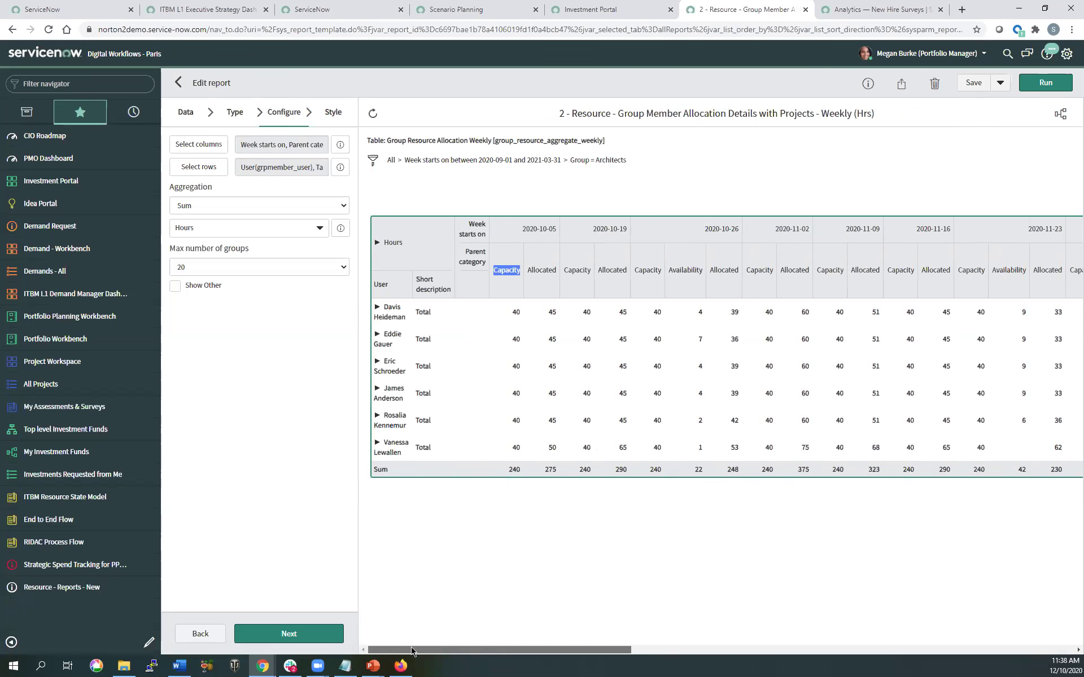
Step: Inspect the project allocation breakdown of the first two group members in the report, collapsing each one again
click(377, 306)
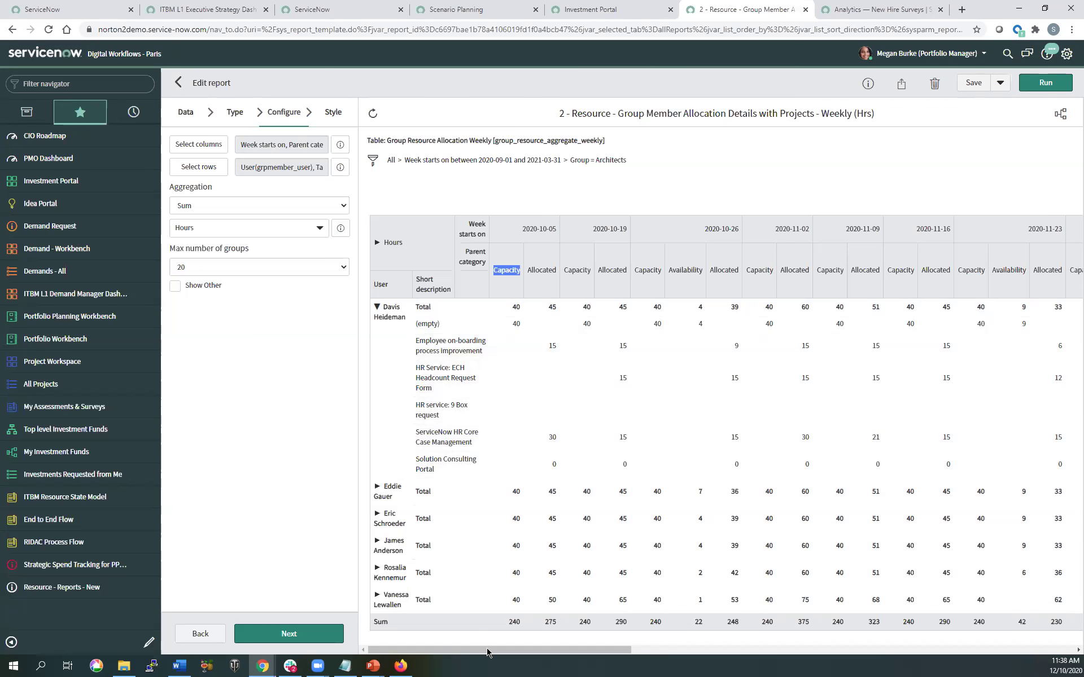
drag(497, 655, 374, 362)
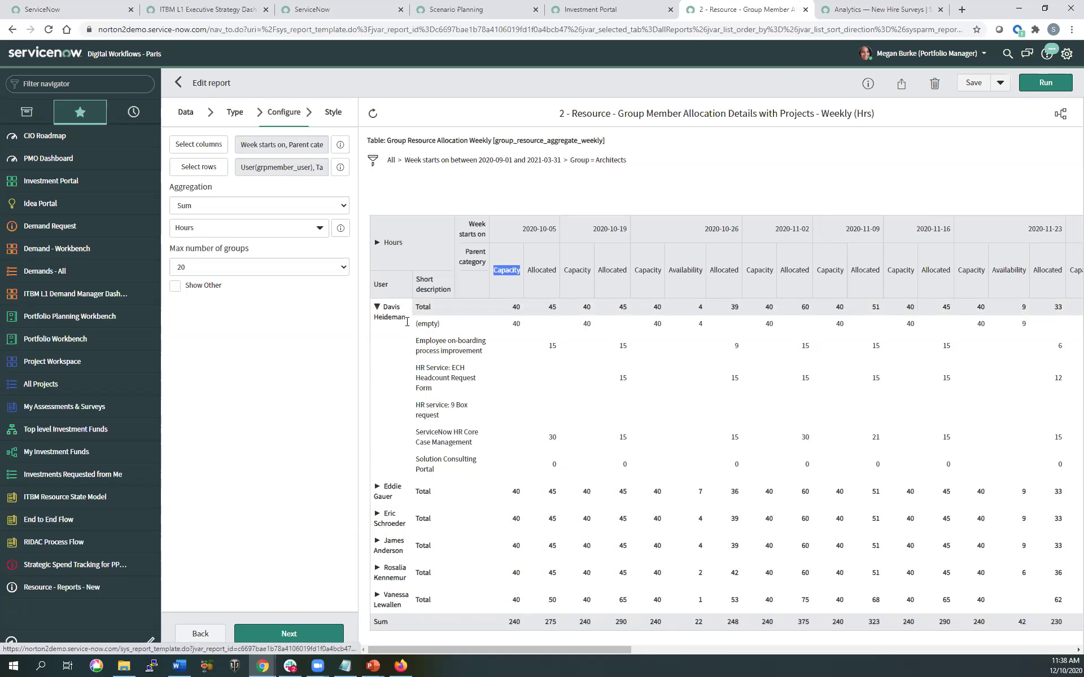
click(377, 306)
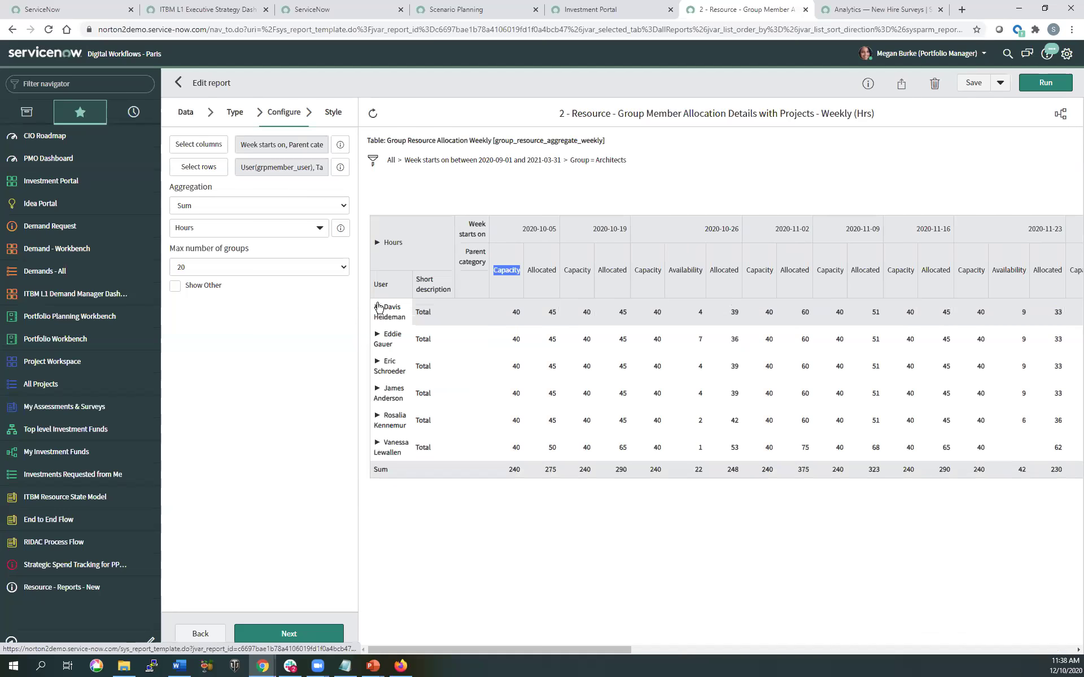
click(377, 334)
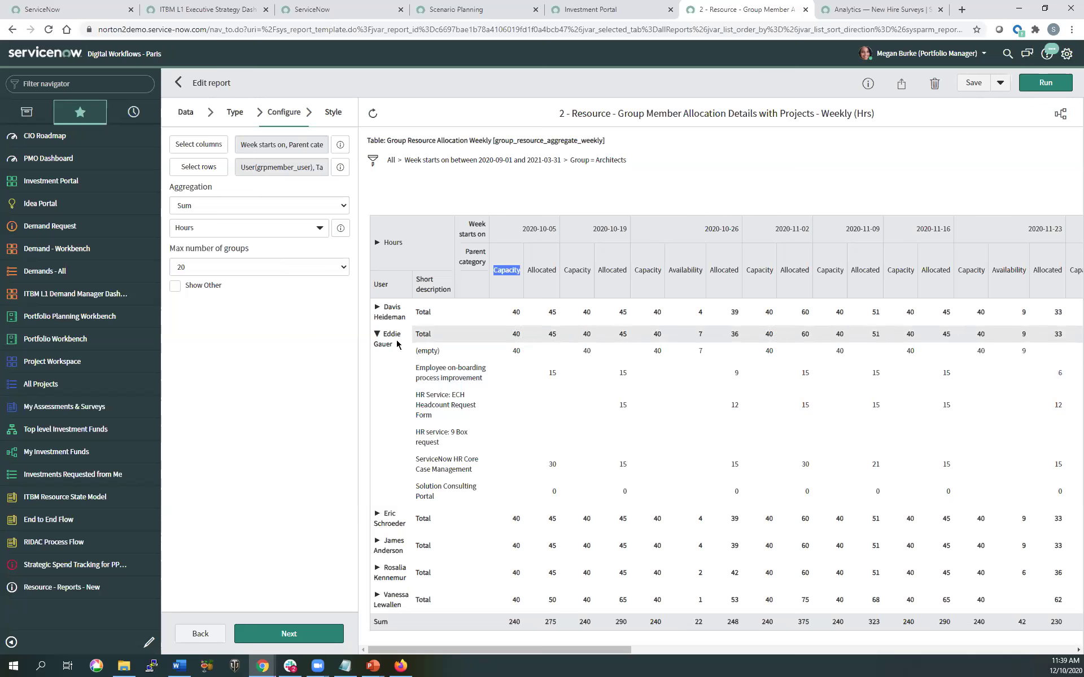
click(378, 337)
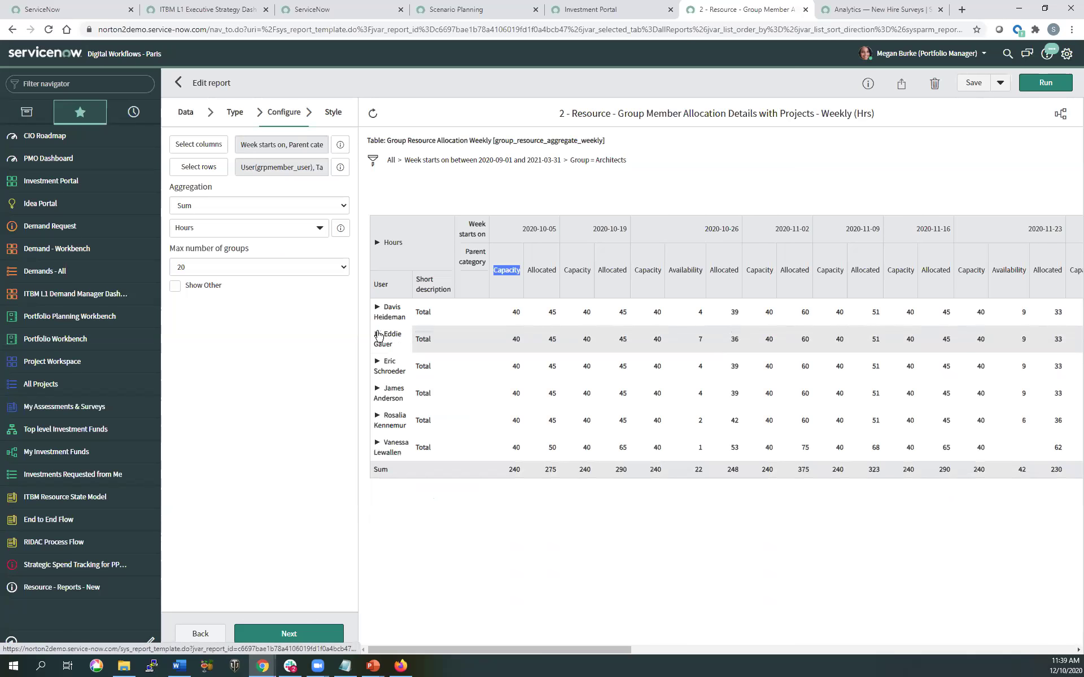
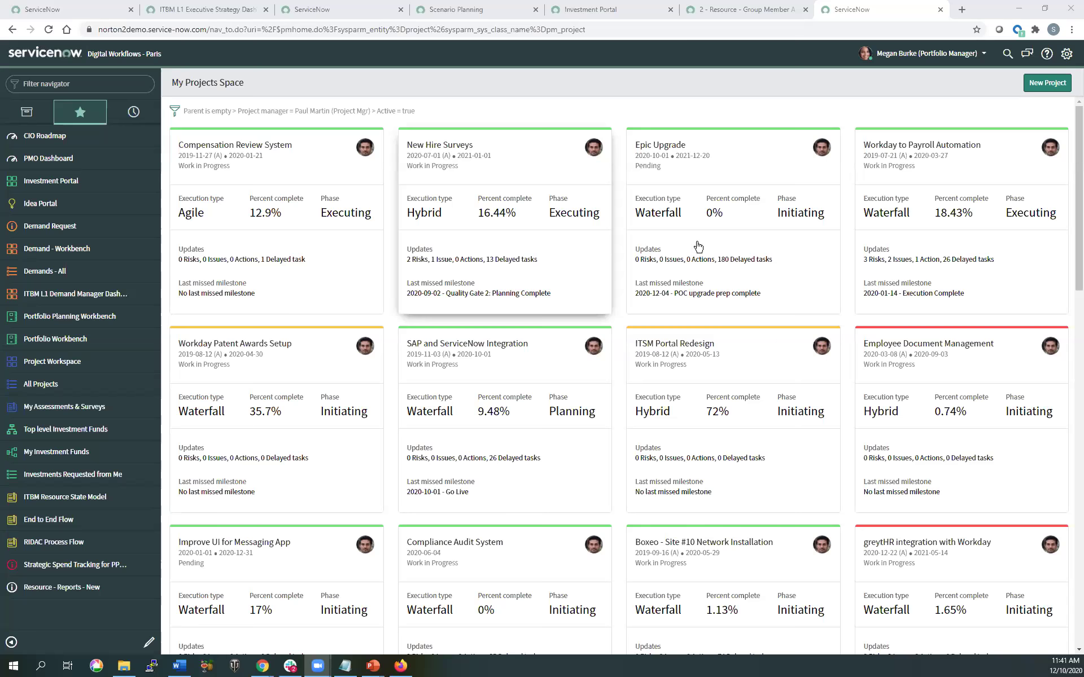
Step: Open the Epic Upgrade project's planning console and expand Phase 0 and its Technical Upgrade Planning tasks
click(727, 163)
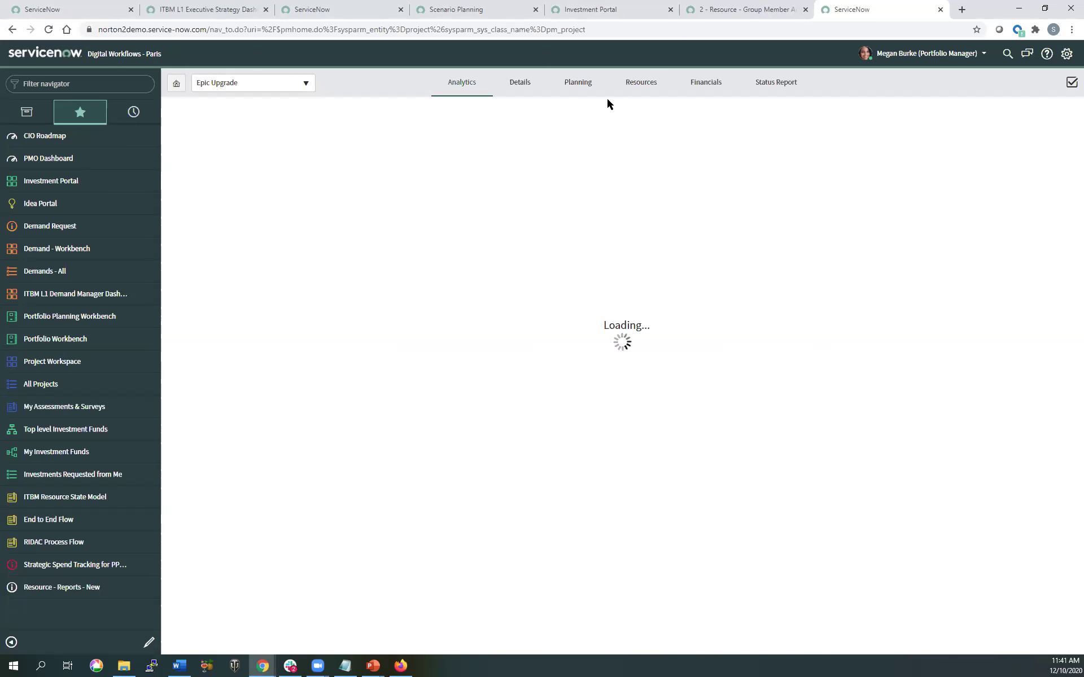
click(586, 87)
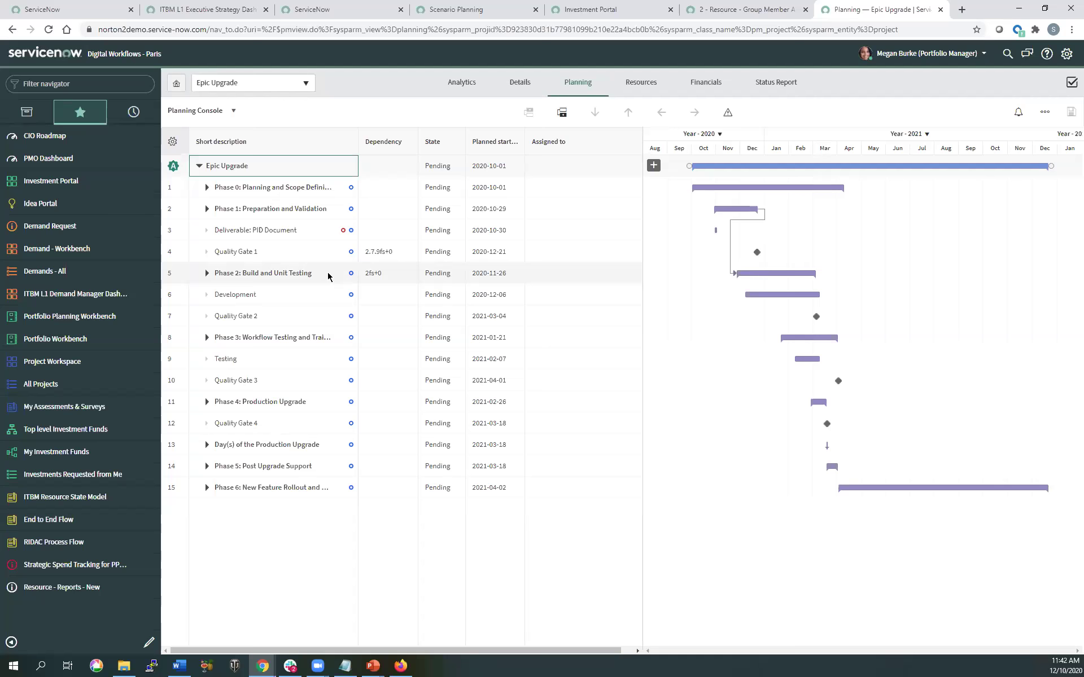
click(204, 188)
click(205, 189)
click(219, 232)
click(219, 231)
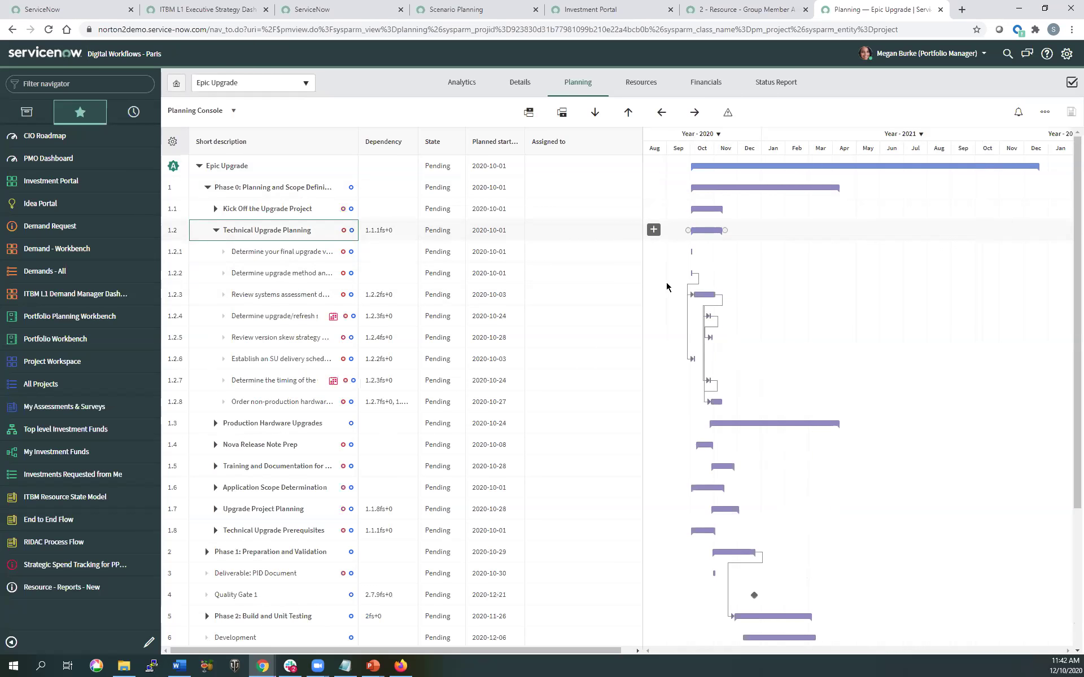
Step: Expand Phase 4: Production Upgrade together with its Upgrade Status Check Meetings and Upgrade Project Management tasks
scroll(658, 287, down, 2)
scroll(632, 291, down, 2)
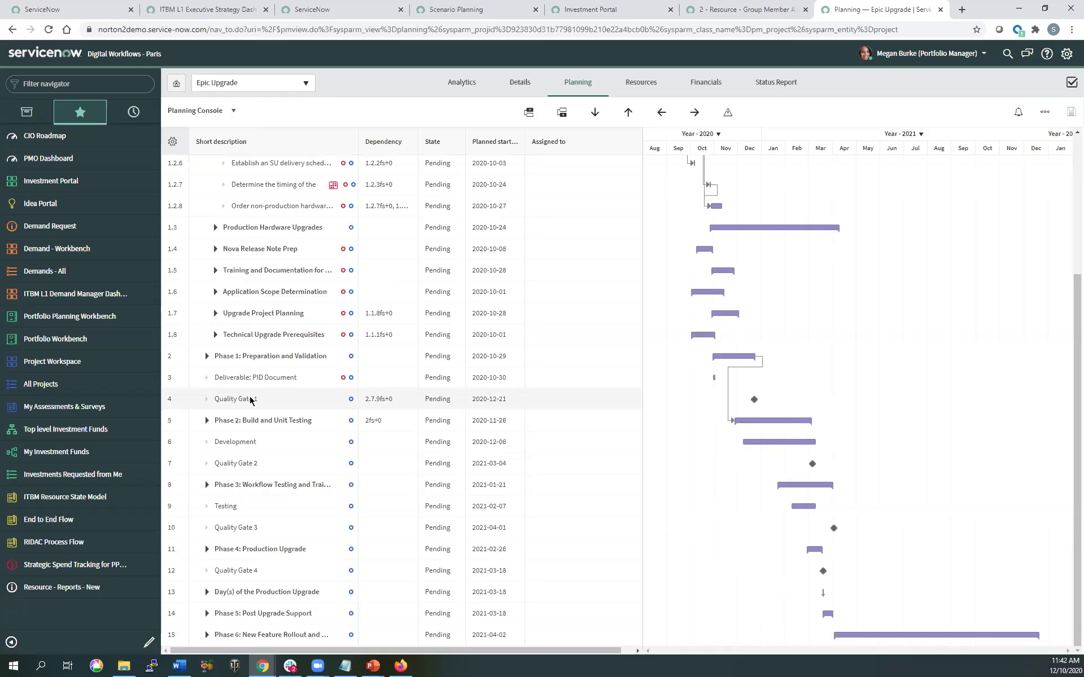
click(207, 550)
click(206, 550)
scroll(431, 457, down, 3)
click(214, 464)
click(214, 464)
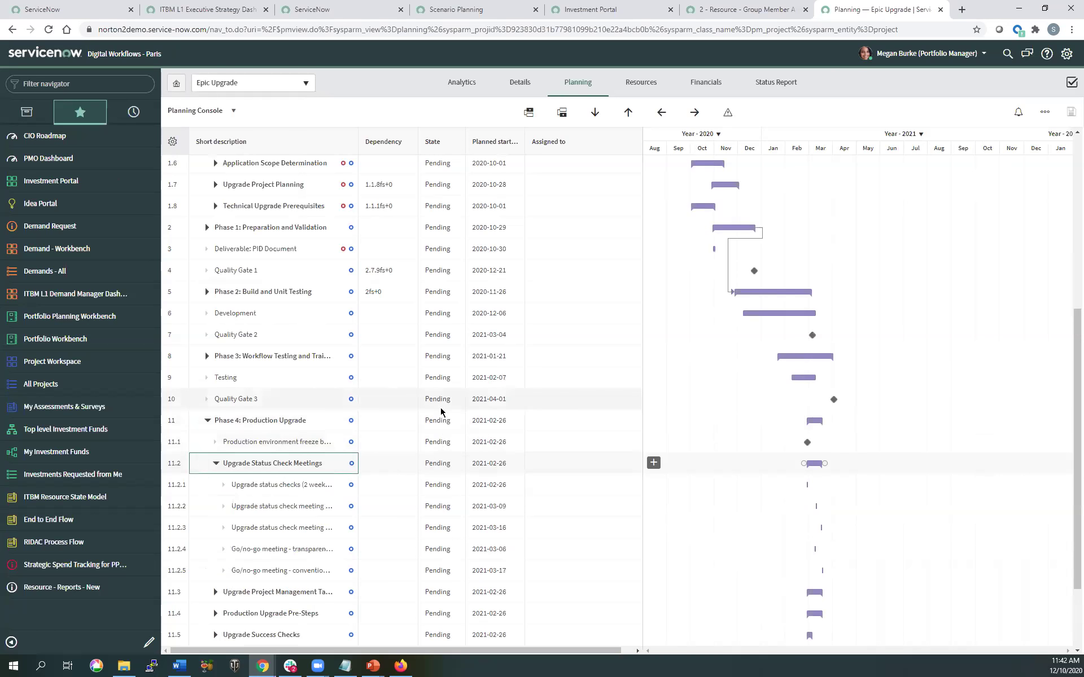
scroll(440, 412, down, 3)
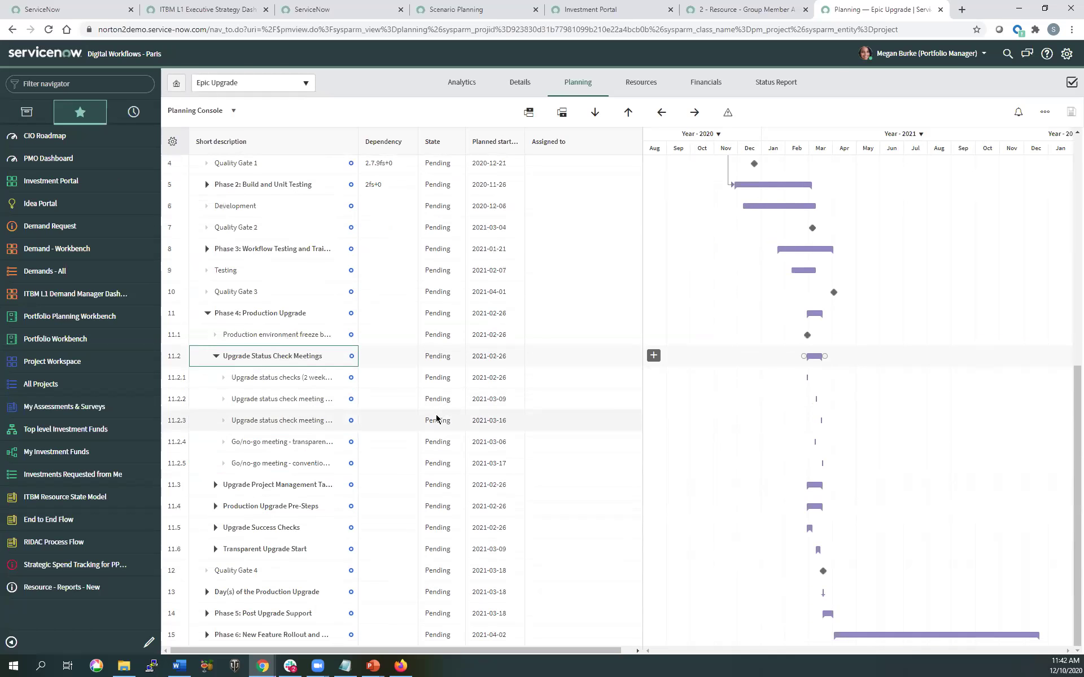
click(217, 487)
click(217, 487)
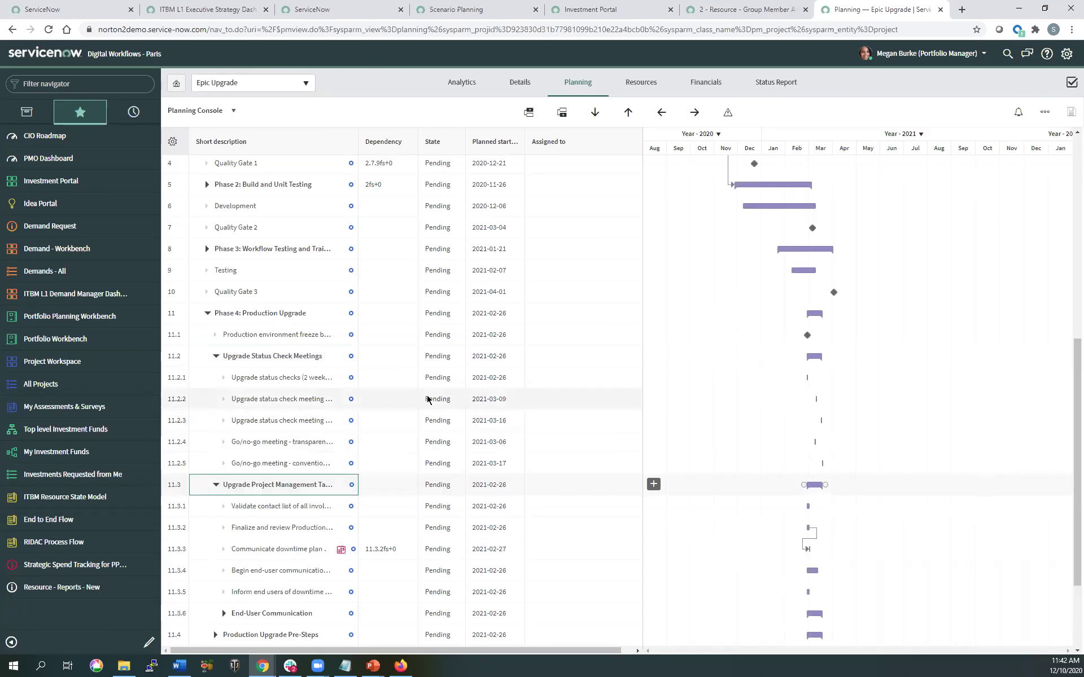
Step: Collapse Technical Upgrade Planning and Phase 0 in the project plan, and return to My Projects Space
scroll(430, 395, down, 4)
scroll(429, 394, up, 20)
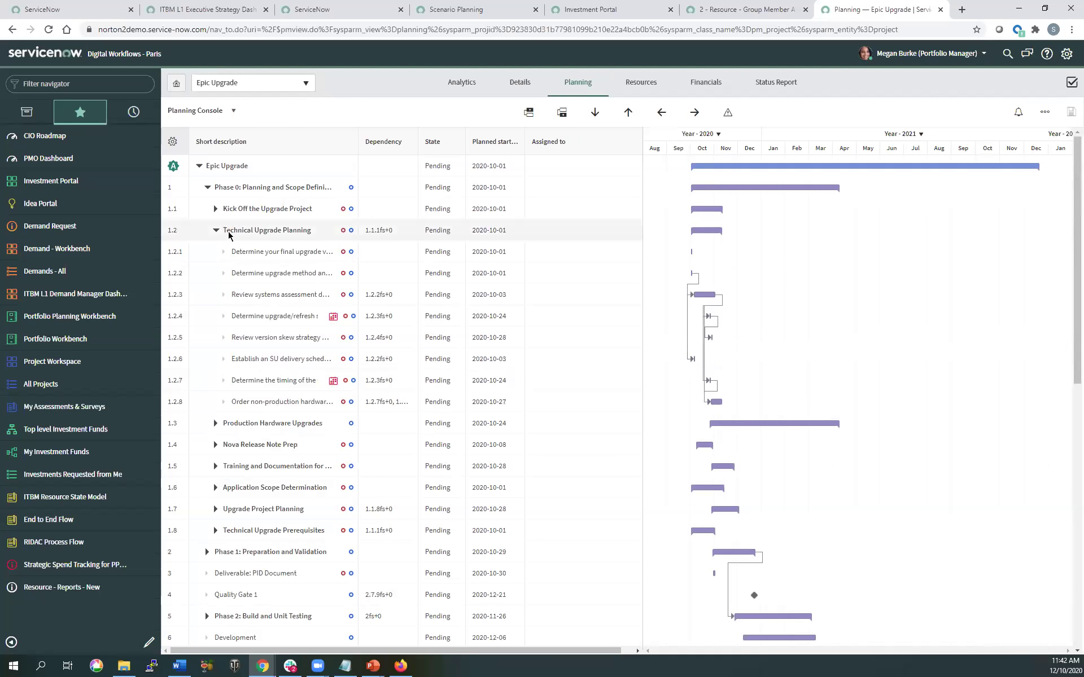
click(217, 232)
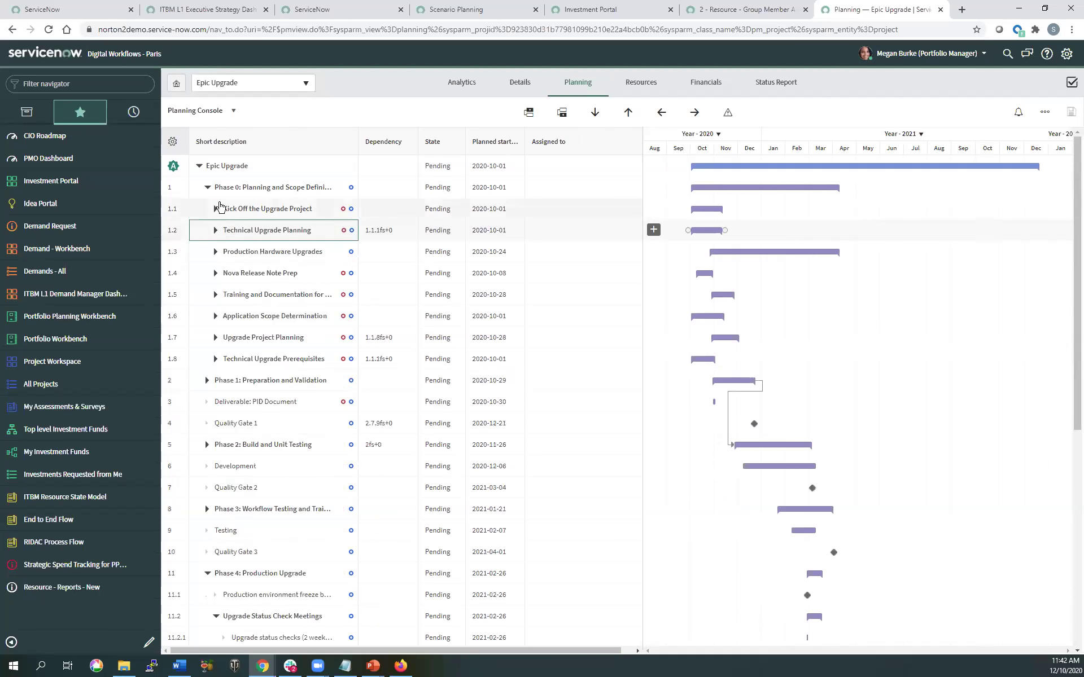
click(209, 190)
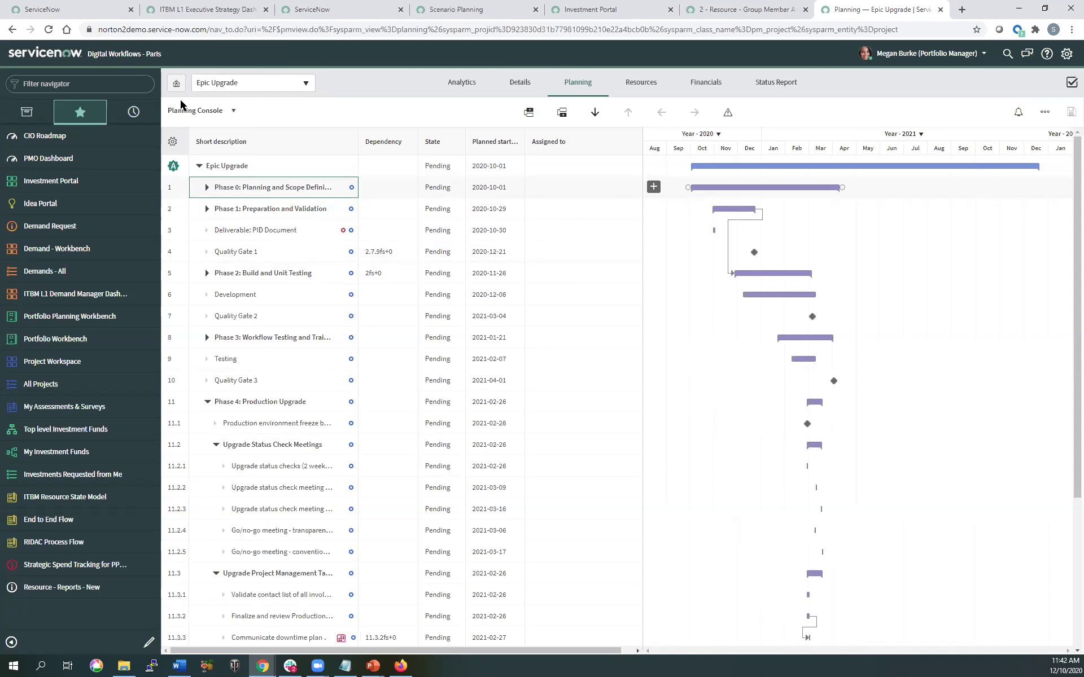
click(177, 82)
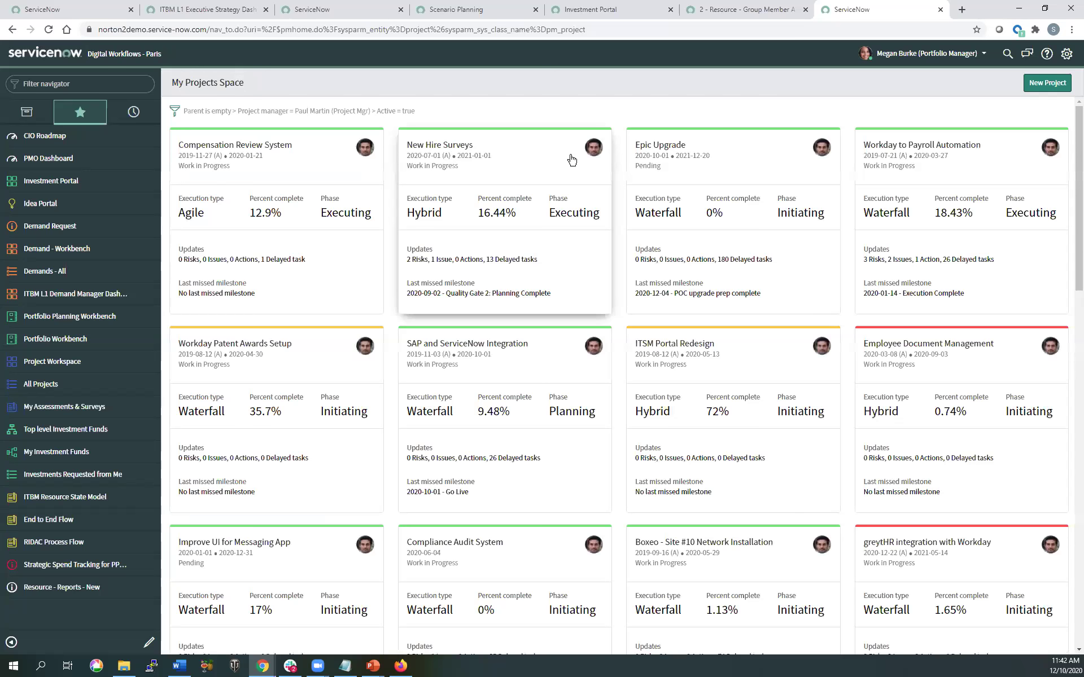
Step: Open the New Hire Surveys project and review its analytics, including task assignments, resource plans, cost and benefit trends, and time cards
click(496, 180)
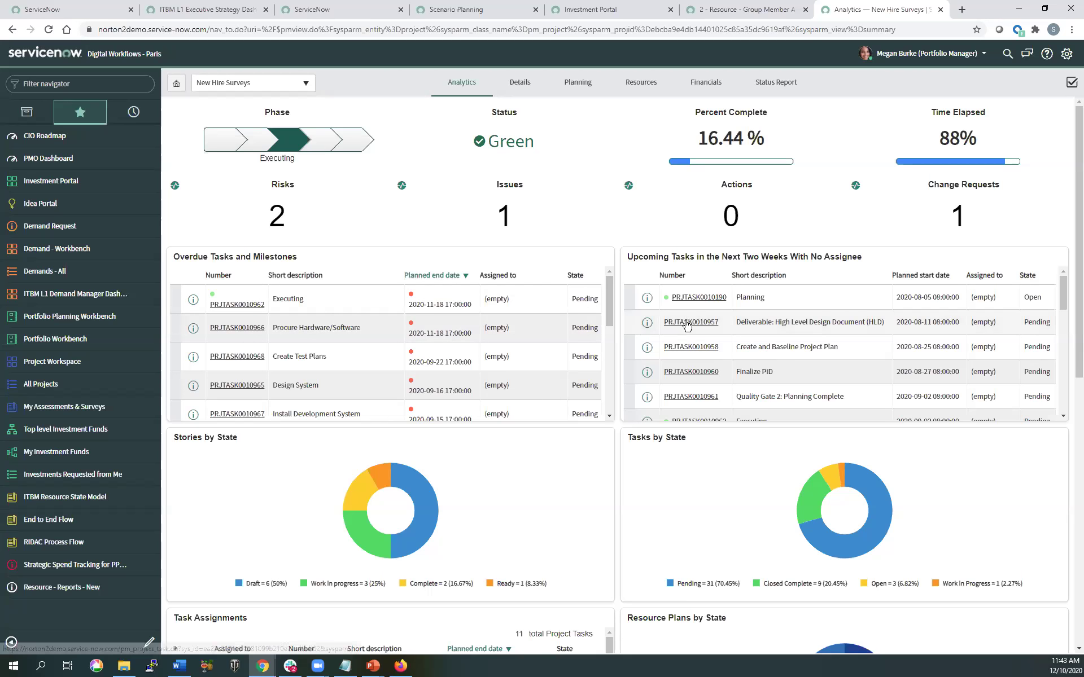
scroll(689, 319, down, 5)
scroll(615, 467, down, 7)
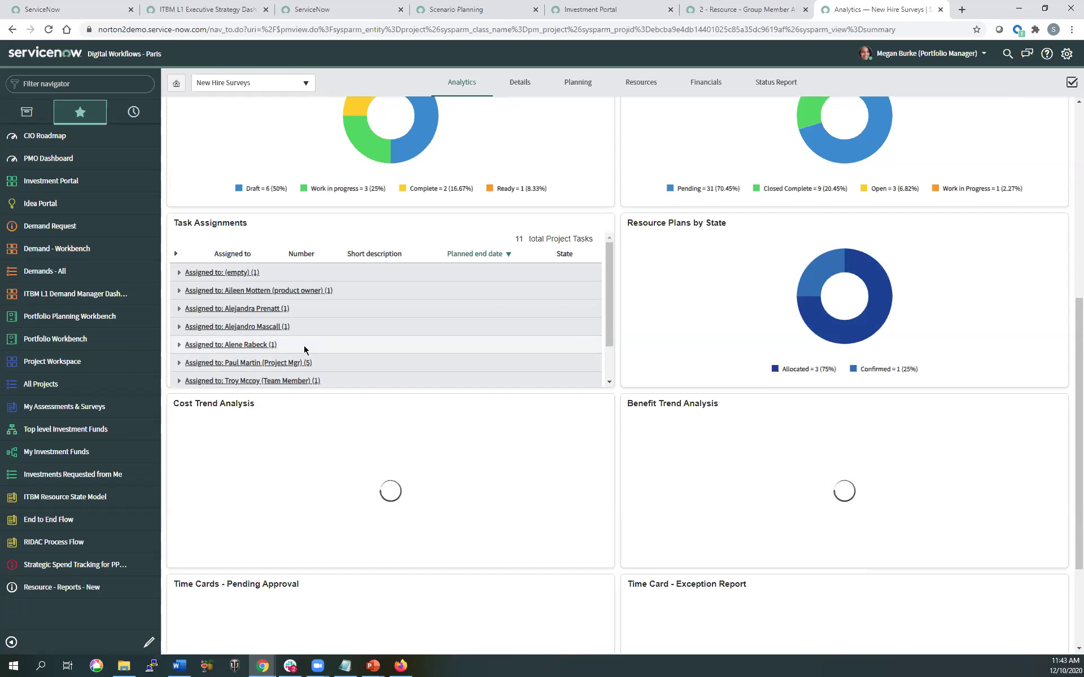
mouse_move(812, 273)
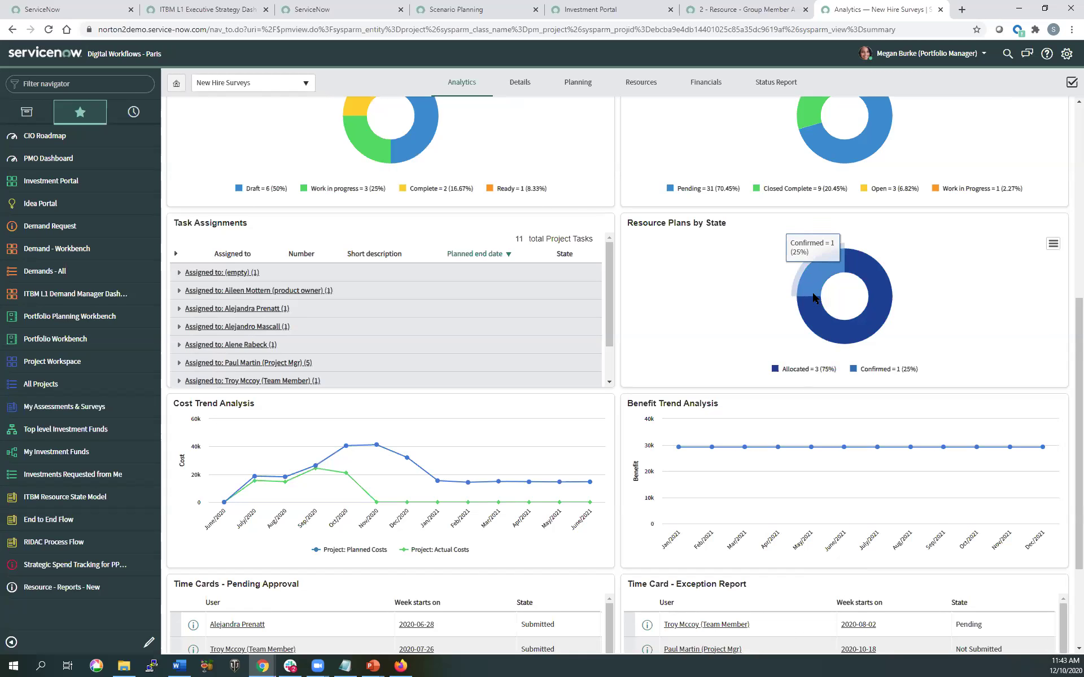
scroll(618, 412, down, 1)
scroll(618, 411, down, 3)
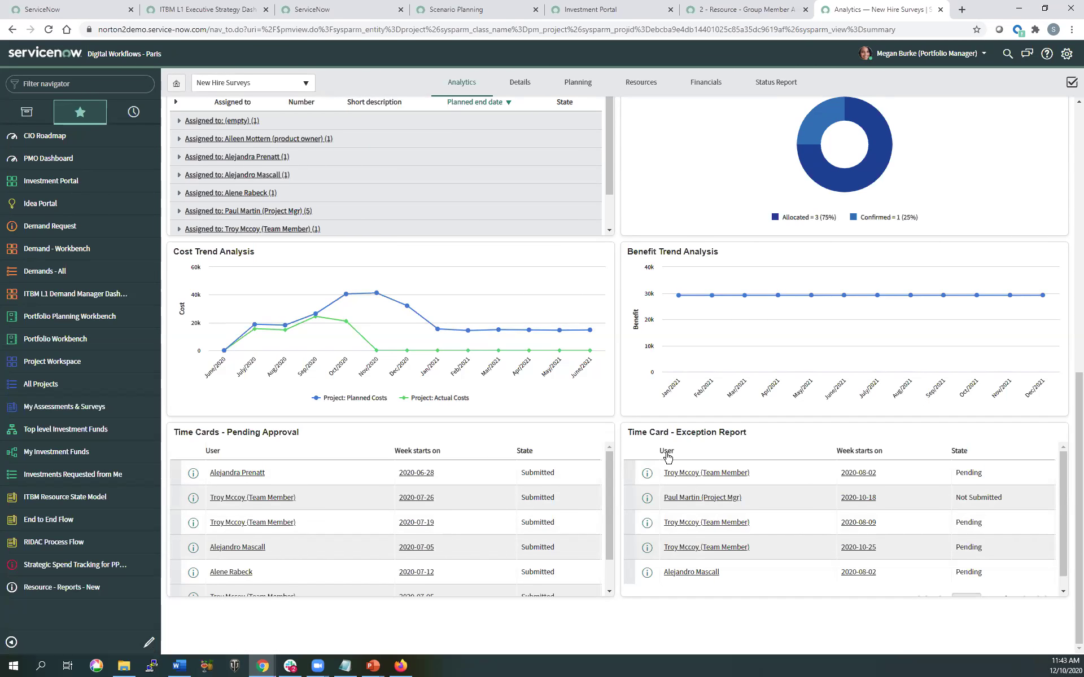
scroll(486, 501, up, 5)
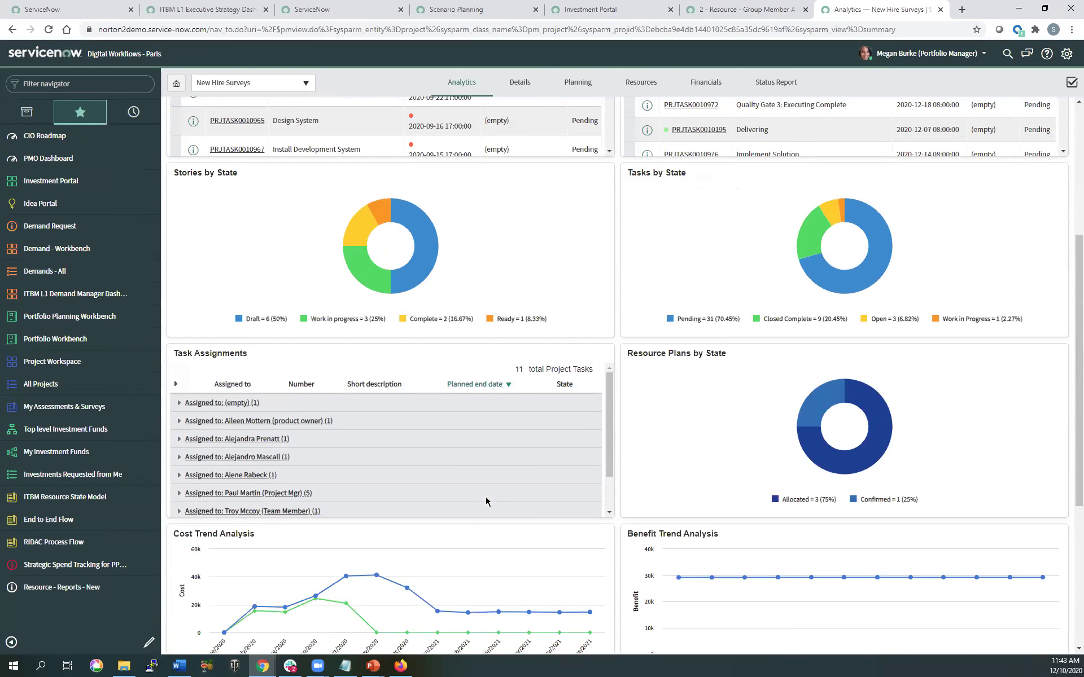
scroll(486, 501, up, 4)
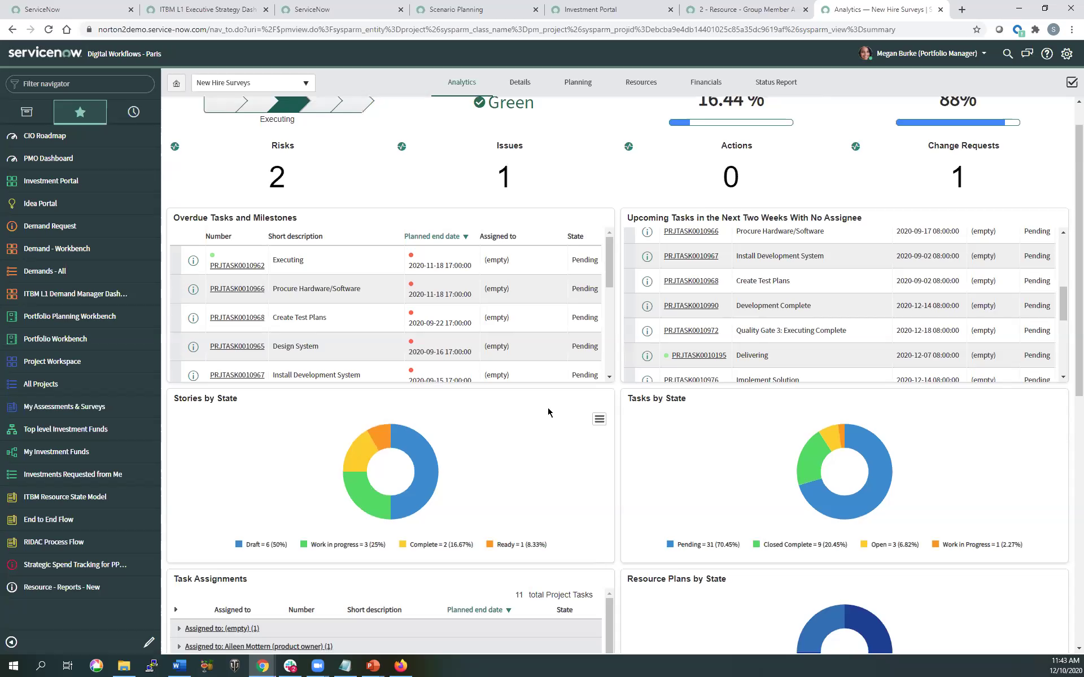
Step: Open the New Hire Surveys planning console and expand the Initiation and Delivering phases to inspect their tasks and dependencies
click(586, 85)
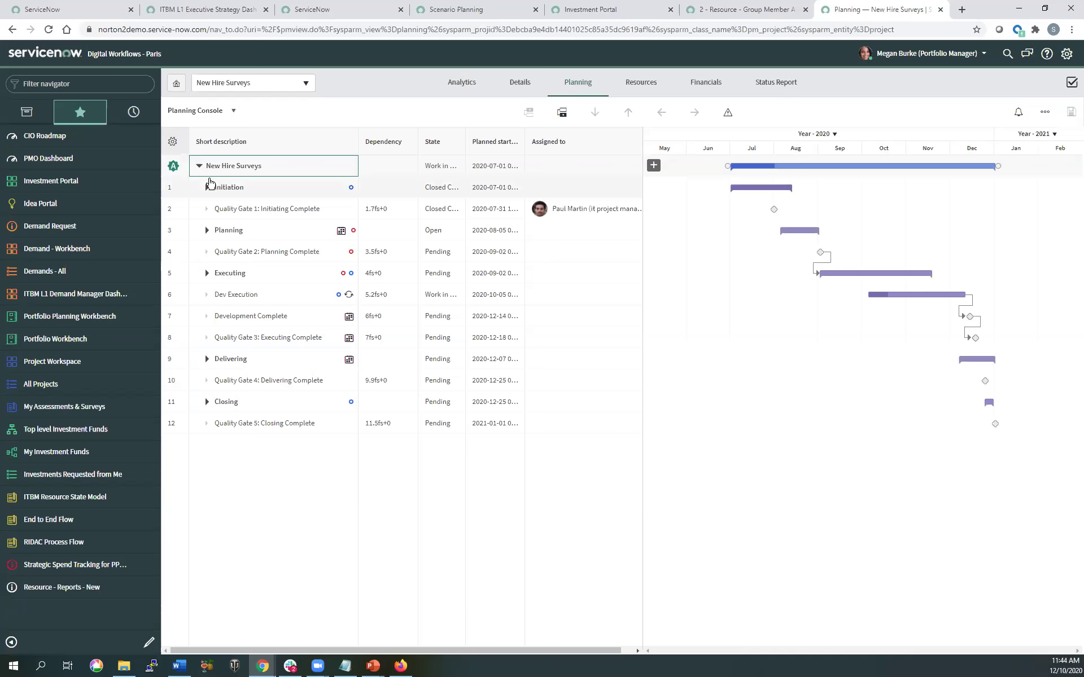
click(208, 189)
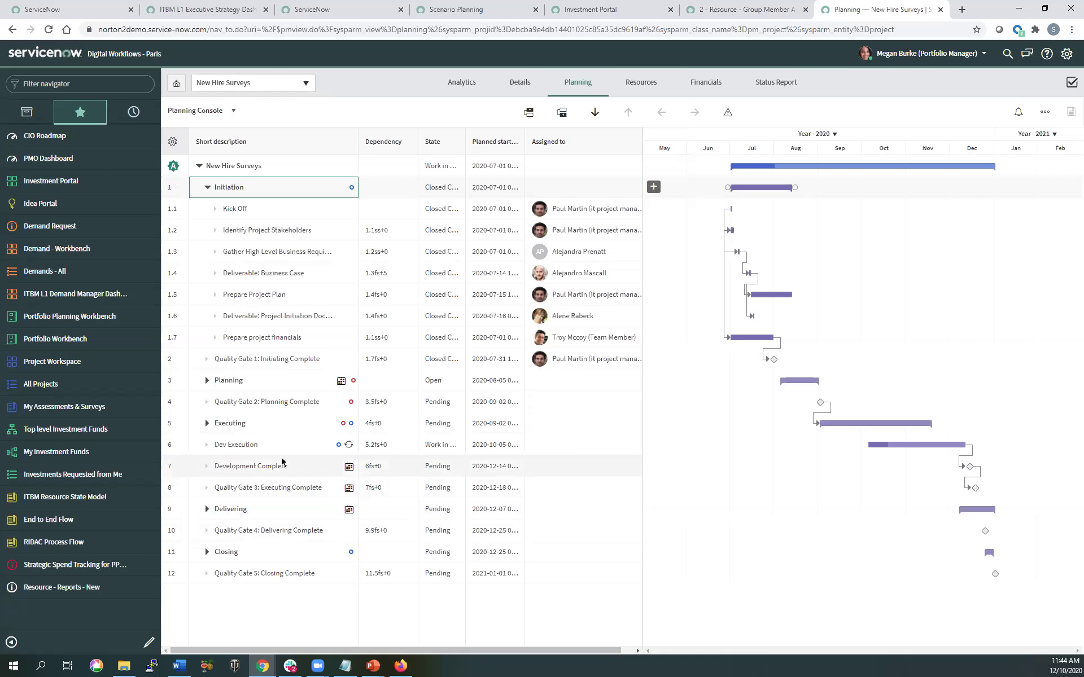
click(207, 510)
scroll(264, 468, down, 2)
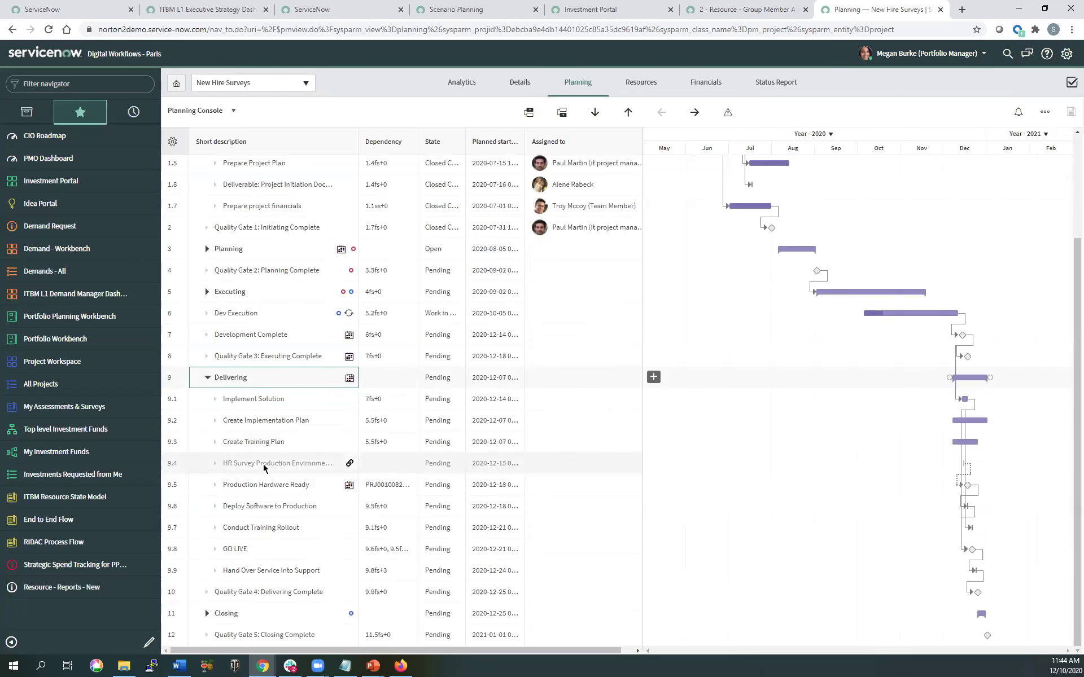
mouse_move(348, 466)
Step: Open the Deploy Software to Production task record, view its project task links, and close it to return to the project plan
right_click(267, 508)
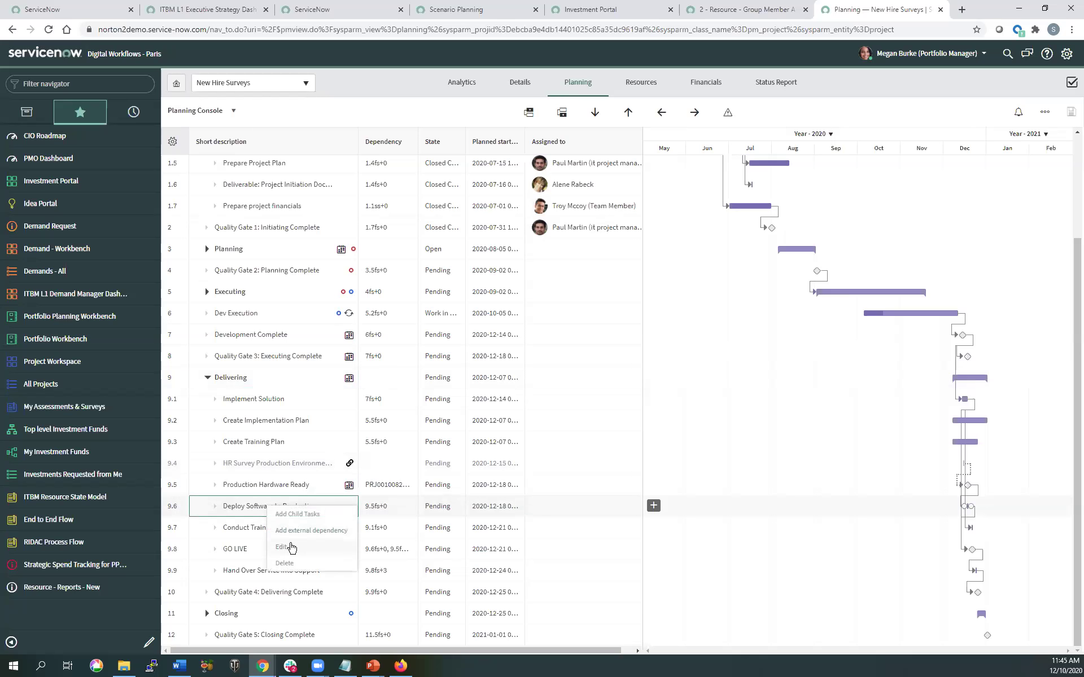
click(290, 547)
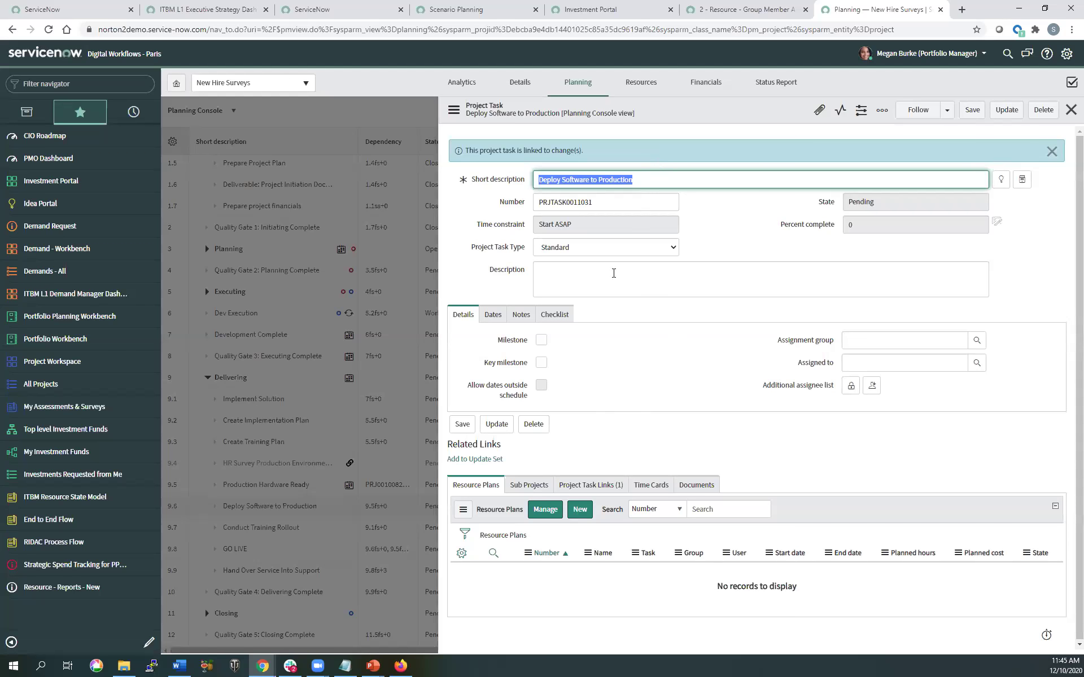
click(600, 495)
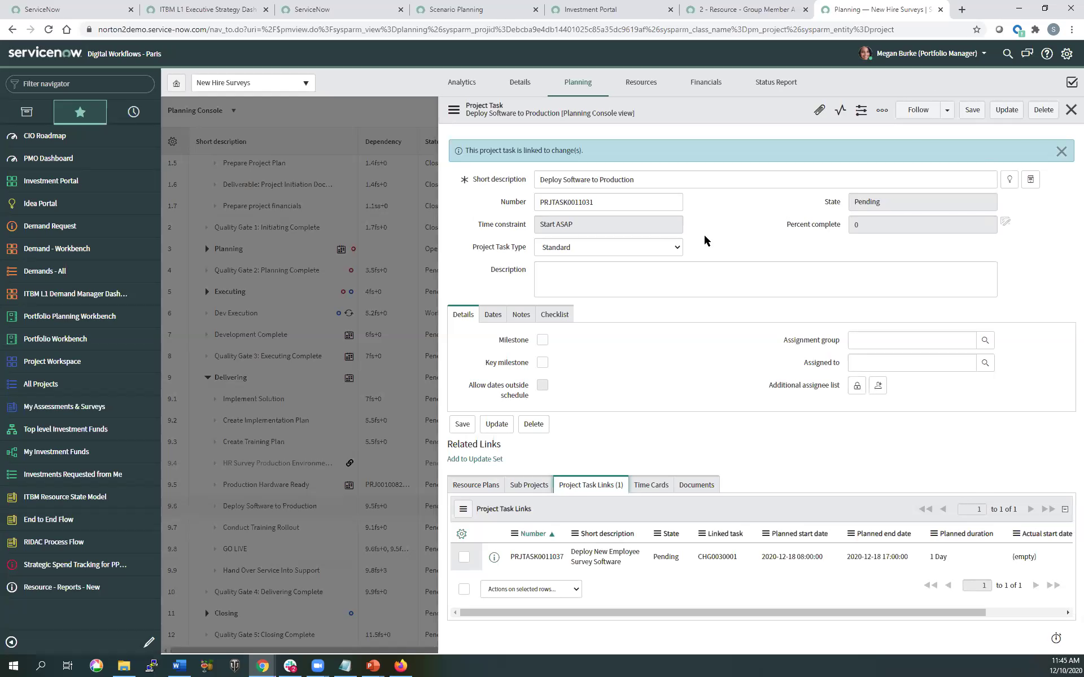
click(1071, 110)
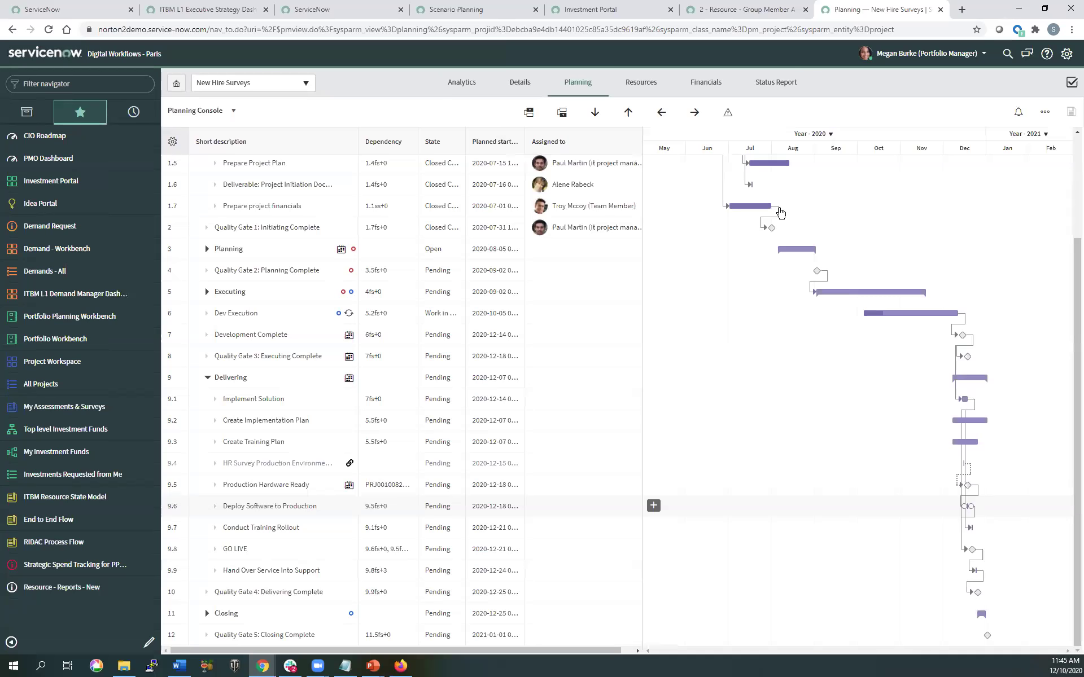
scroll(725, 185, up, 3)
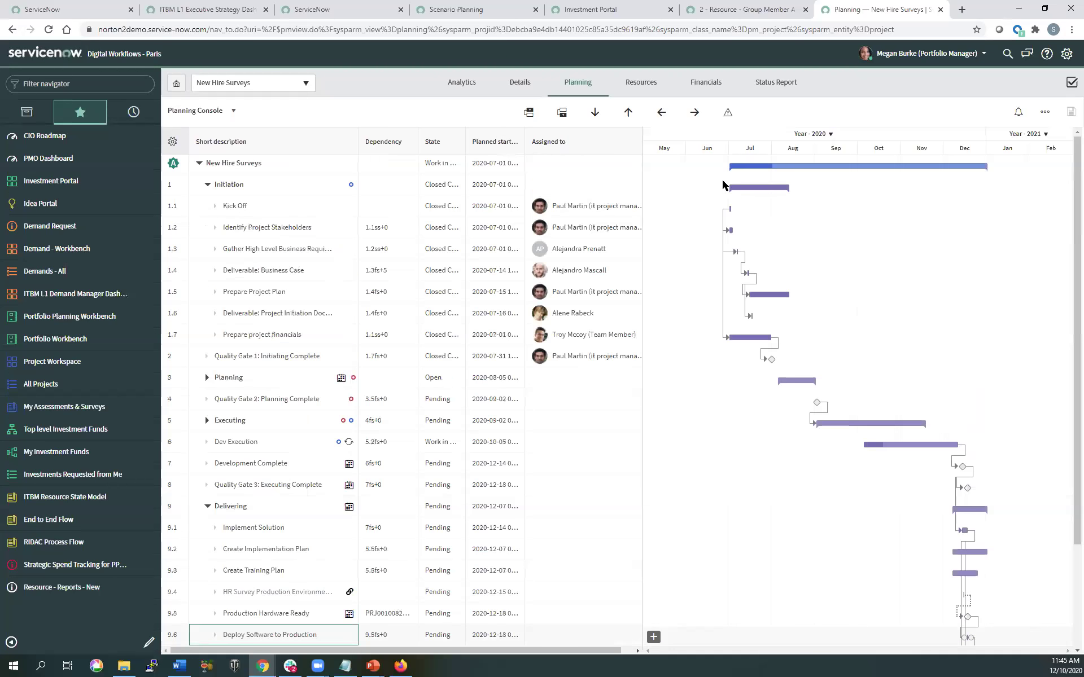
scroll(333, 376, down, 2)
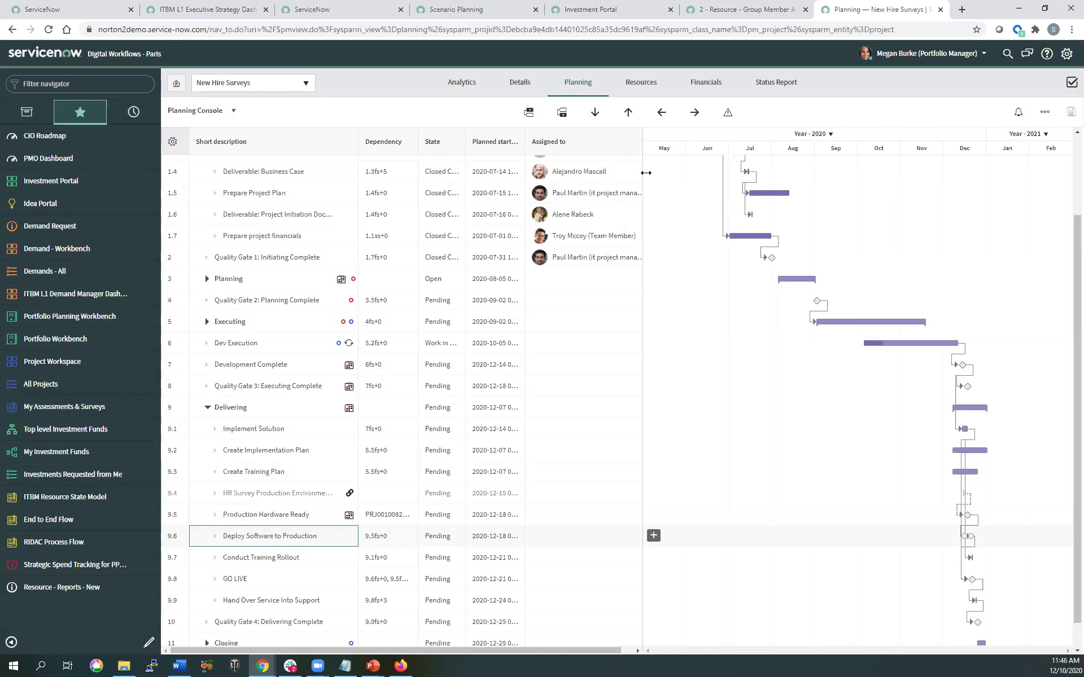
Step: Open the project's resource plans and check the availability of the confirmed individual resource and the Program Managers group
click(640, 85)
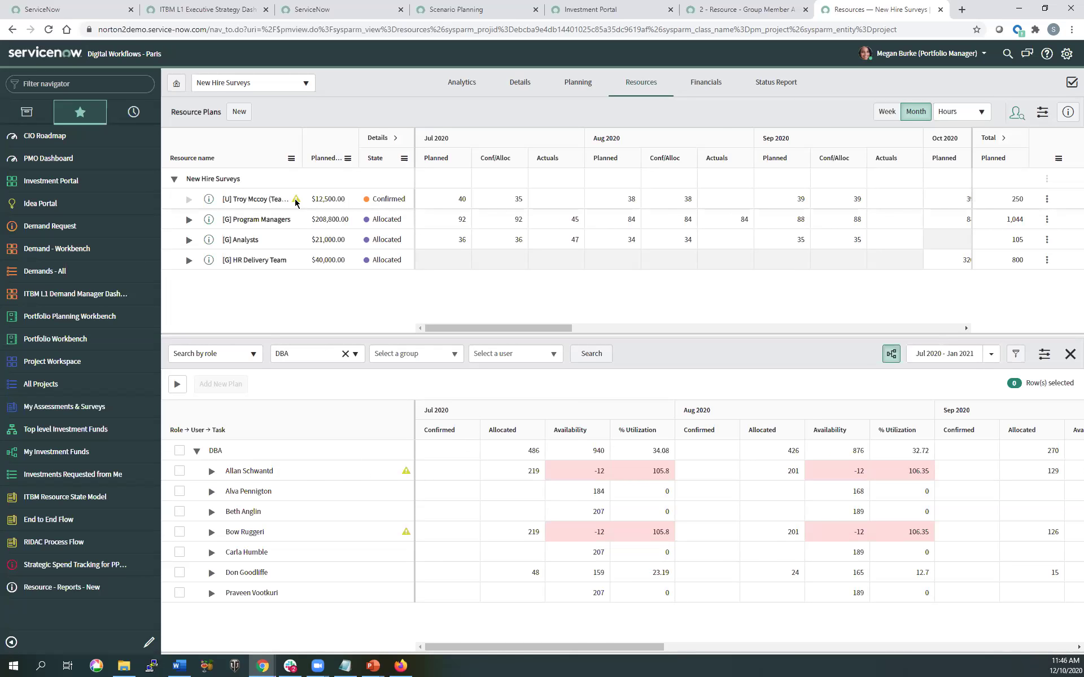
mouse_move(296, 201)
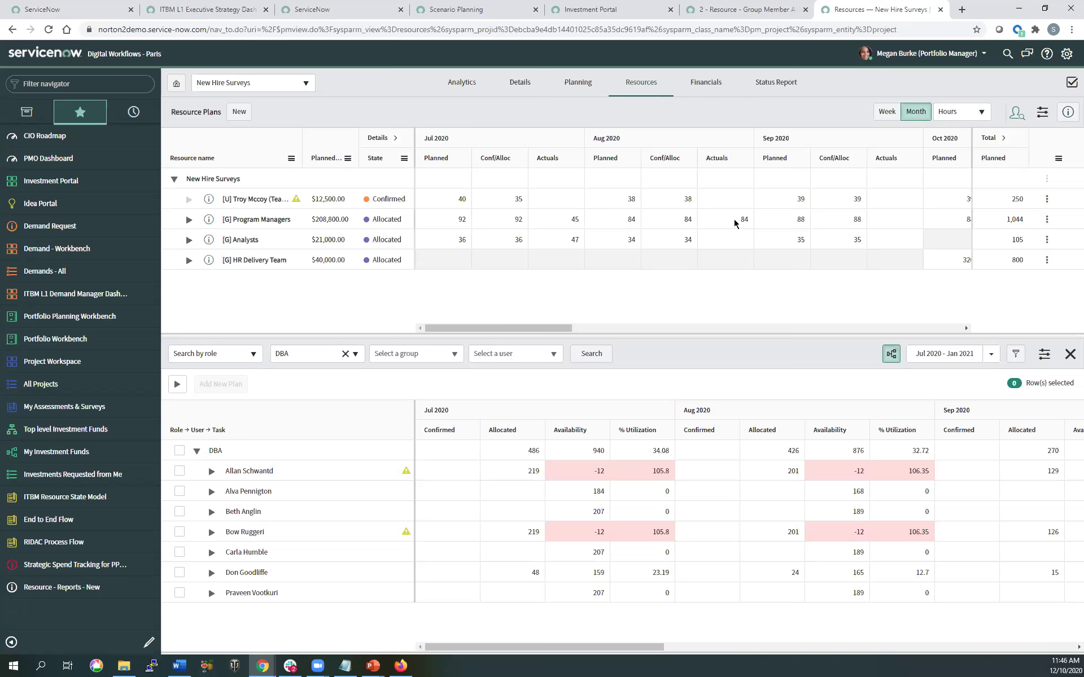
click(261, 199)
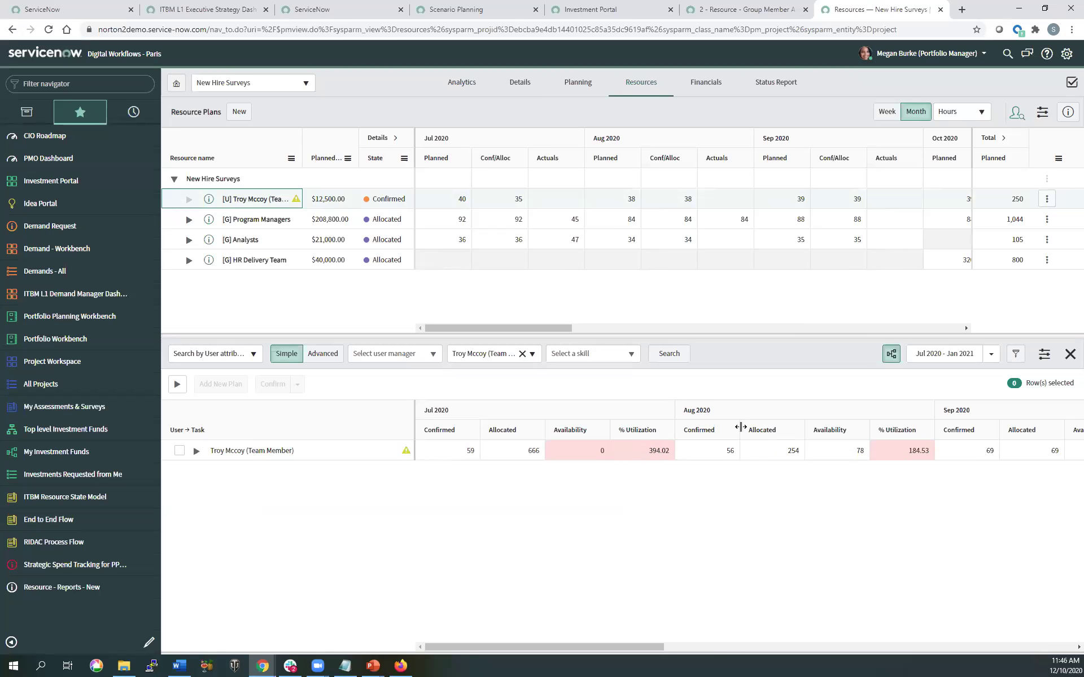
click(261, 222)
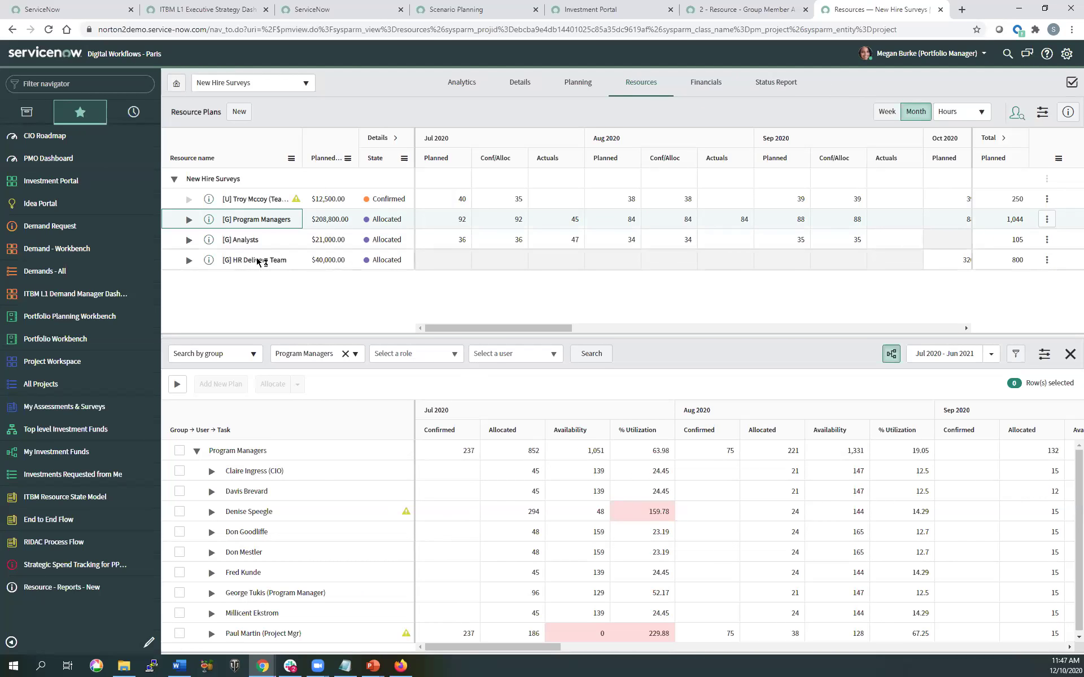
Step: Expand the HR Delivery Team resource plan, review its members' allocations for October to December 2020, and collapse it again
click(190, 260)
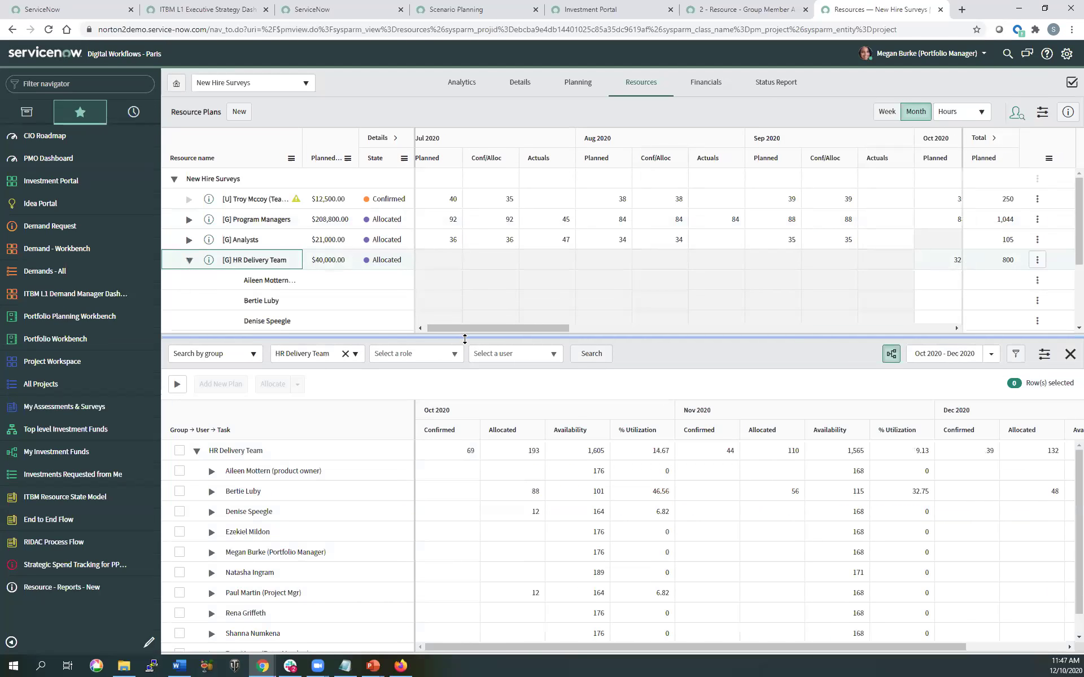
scroll(503, 282, down, 1)
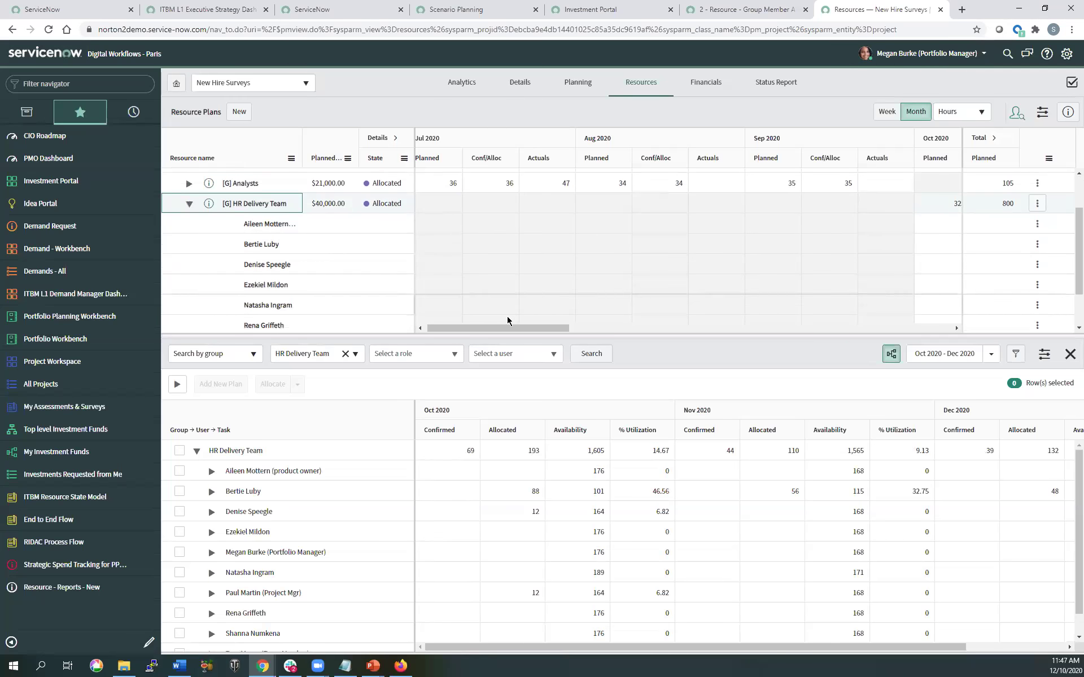
drag(508, 327, 636, 347)
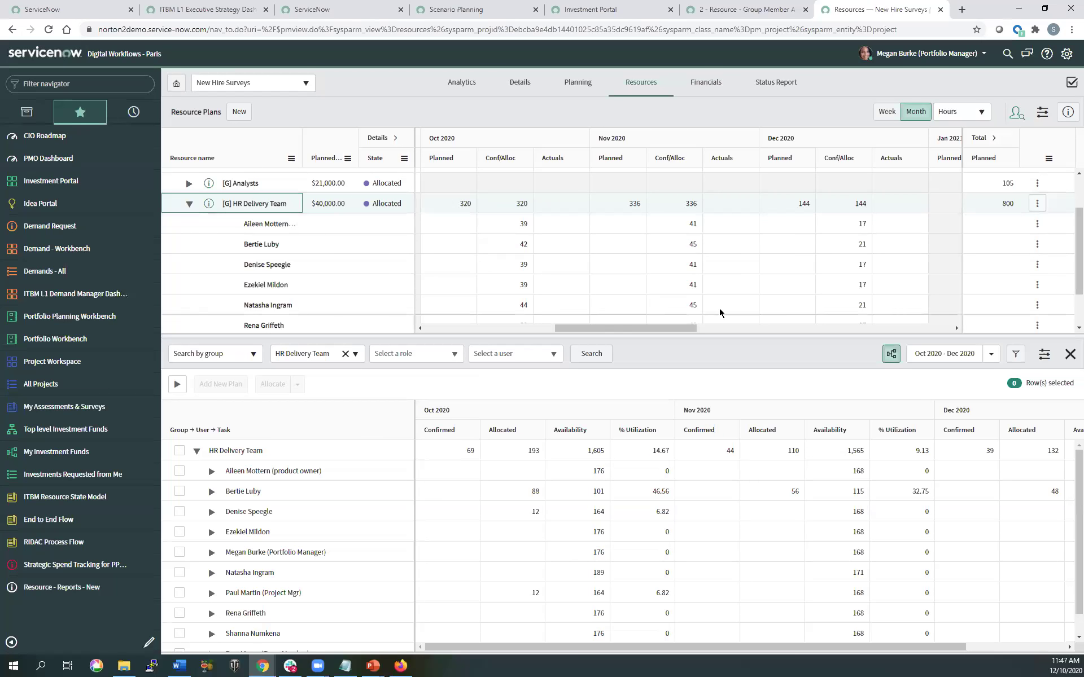
scroll(641, 273, down, 2)
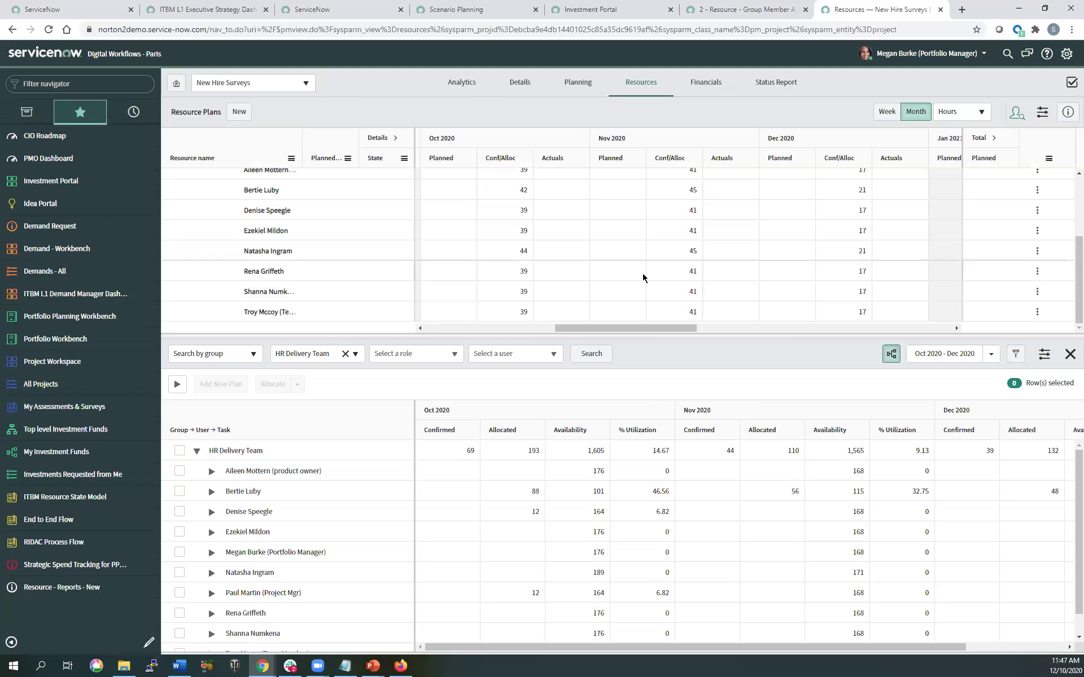
scroll(645, 309, up, 3)
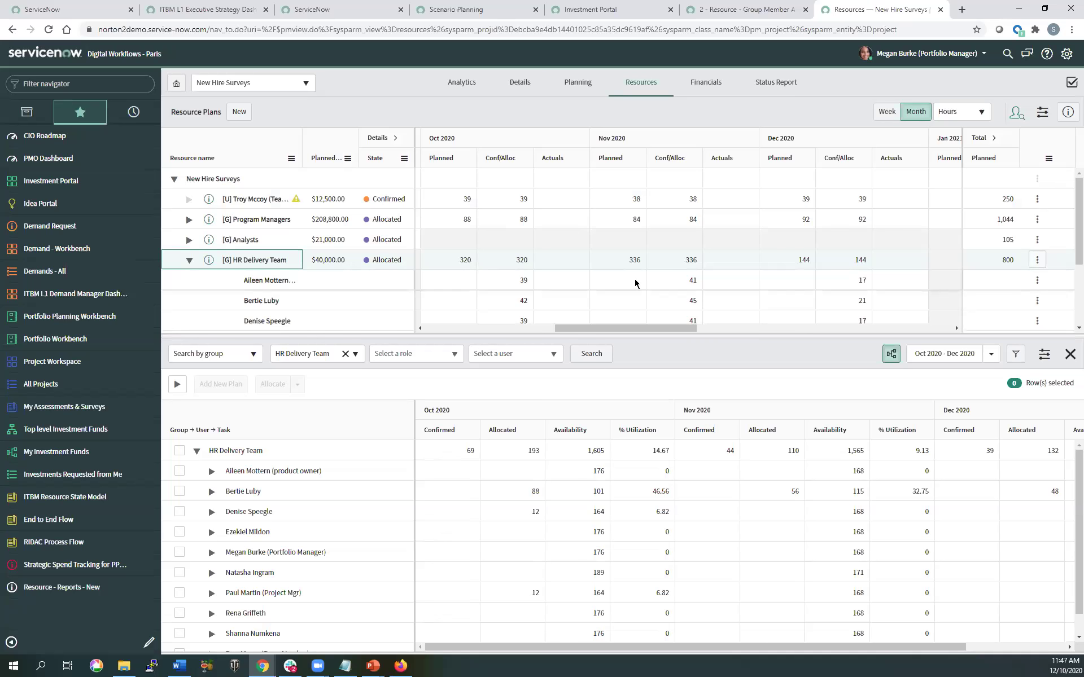
click(190, 261)
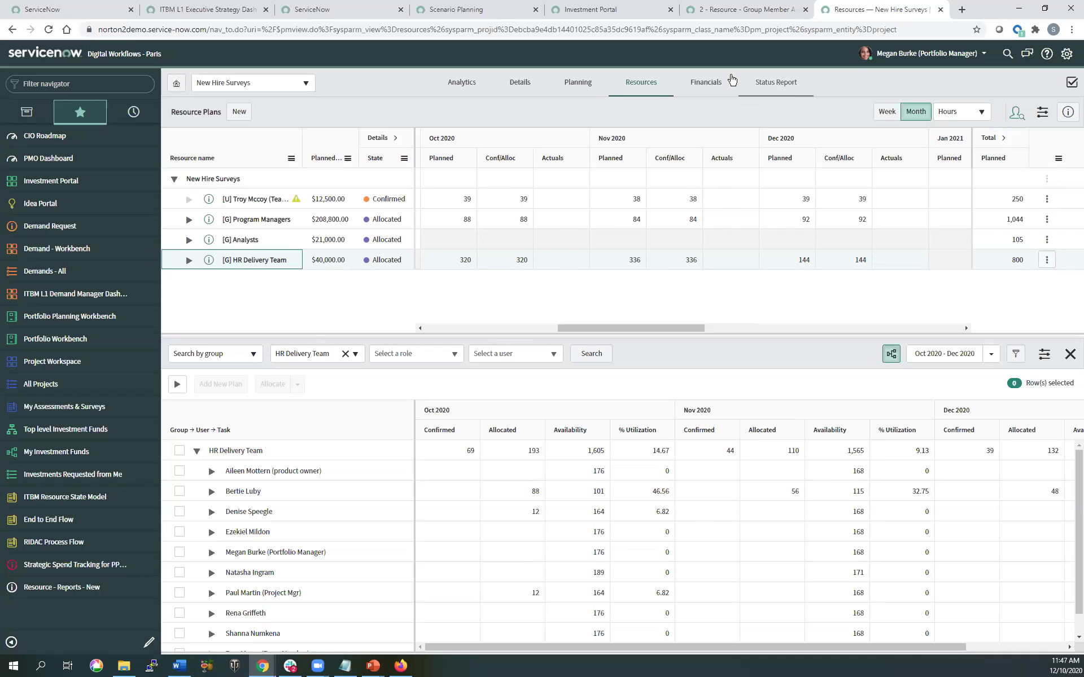
Step: Open the project's financials and view its cost plans and benefit plans
click(713, 86)
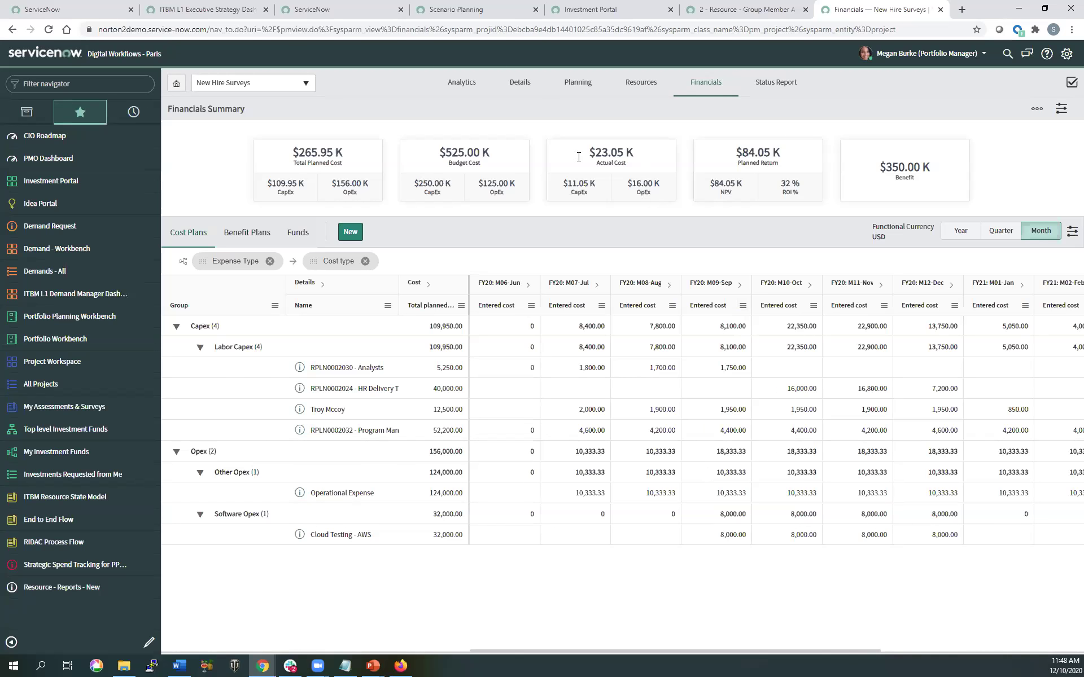
click(241, 237)
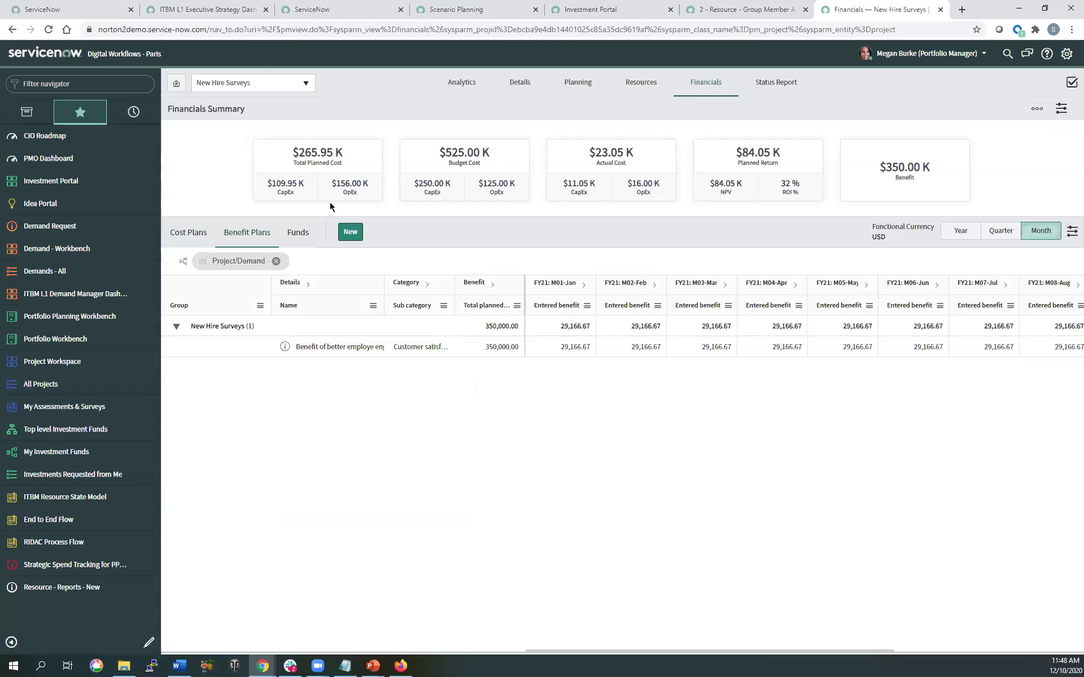
Step: Open the project's 2020-10-16 status report and review its overview, current status, status history, key milestones and risks
click(776, 85)
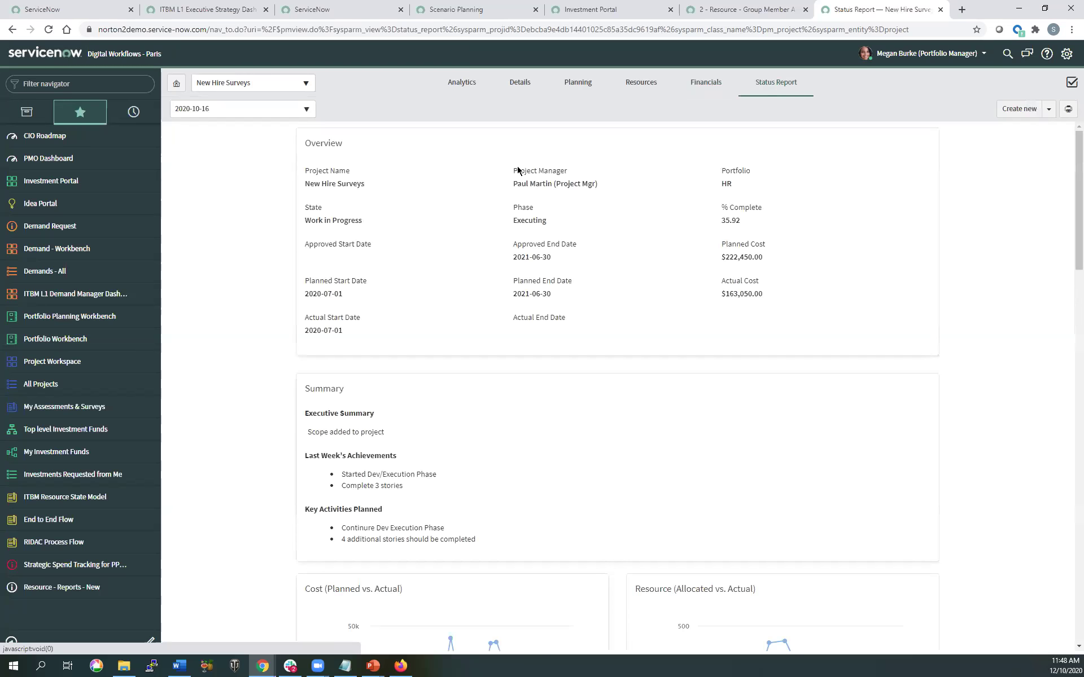
scroll(522, 205, down, 2)
scroll(522, 205, down, 9)
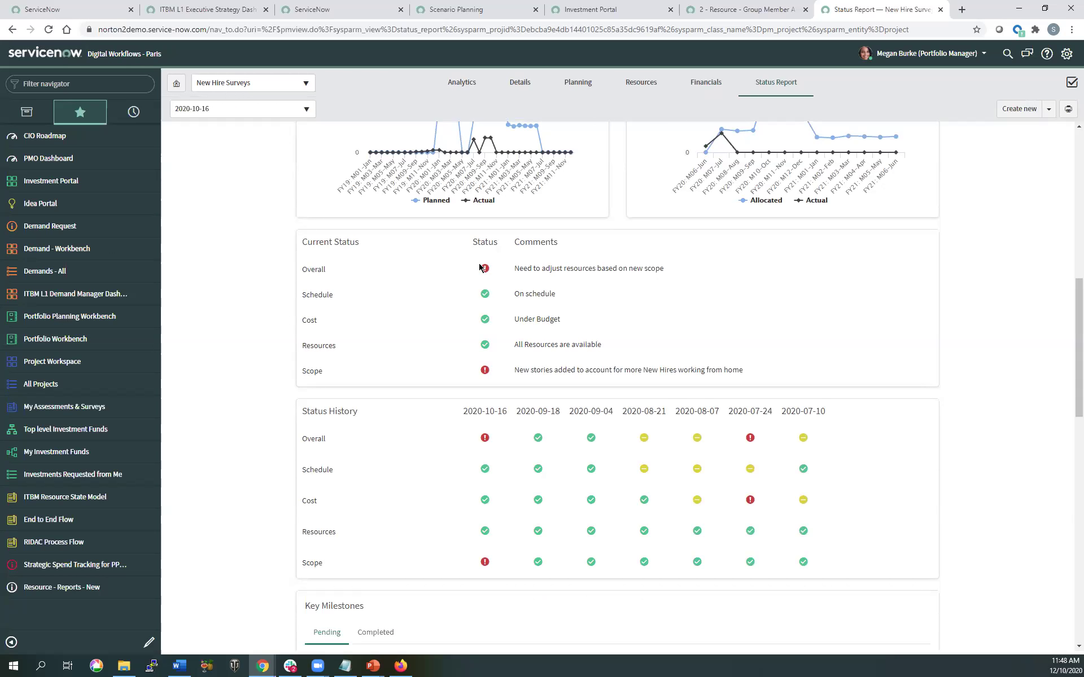
scroll(454, 316, down, 2)
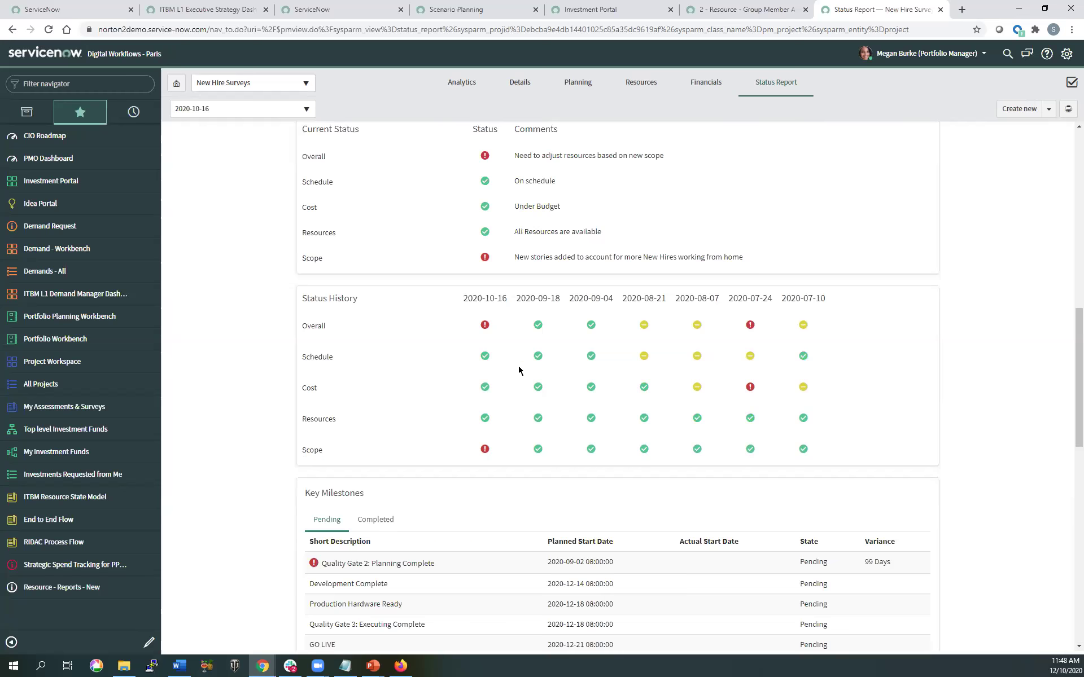
scroll(519, 365, down, 3)
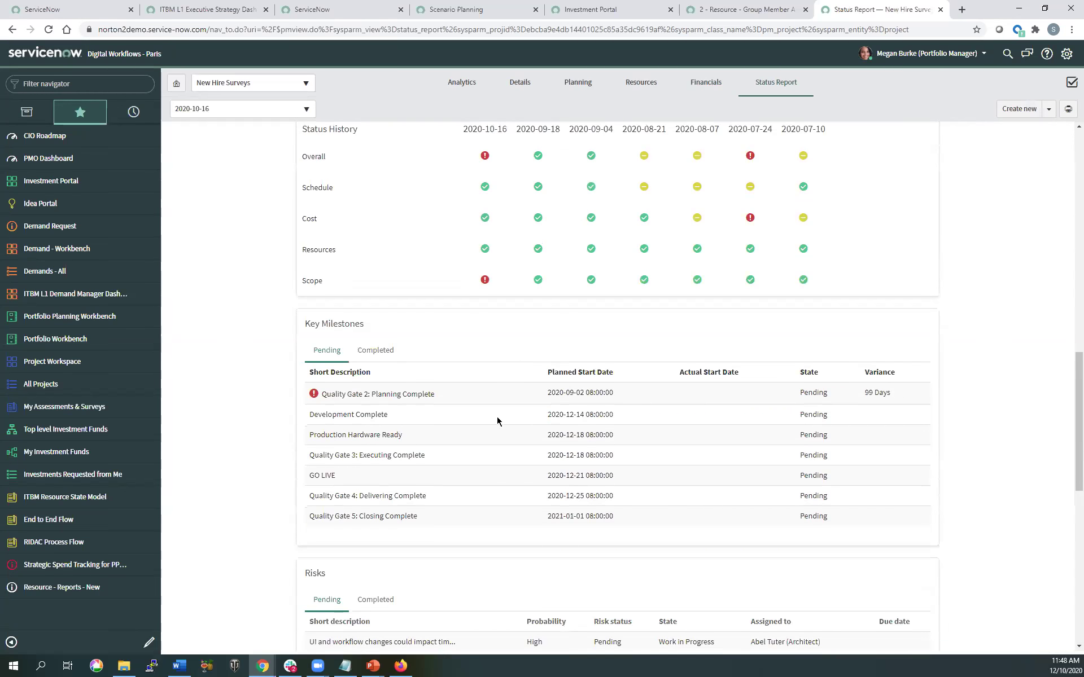
scroll(497, 421, down, 4)
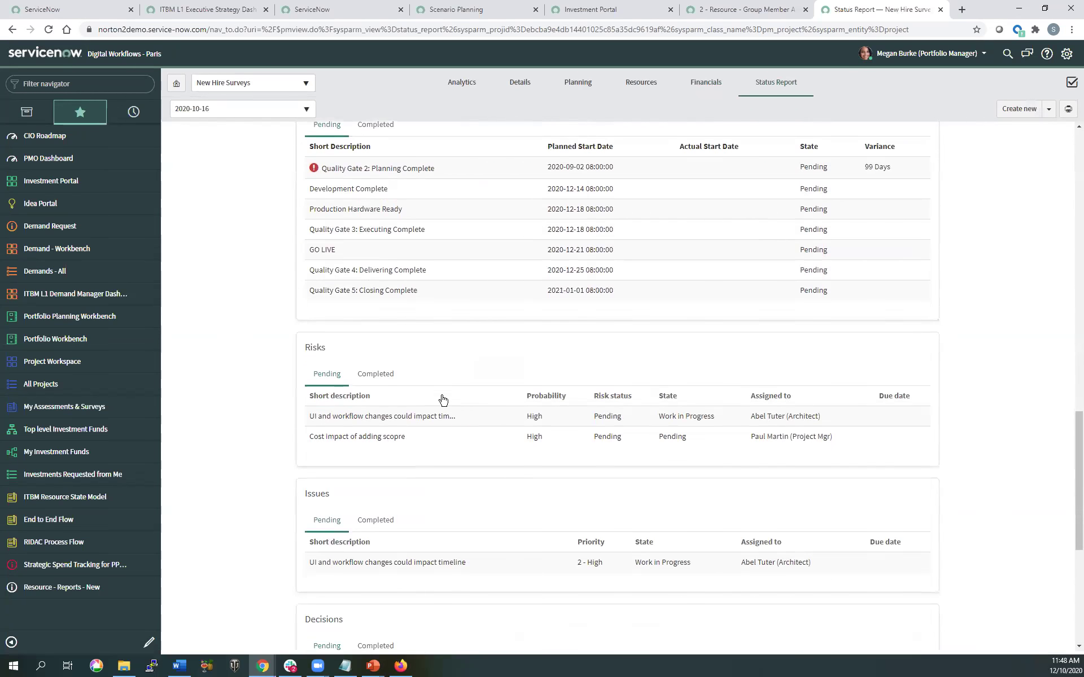
Step: Show the completed decisions in the status report, review the actions and request changes, and return to the report's overview
scroll(442, 399, down, 5)
click(385, 365)
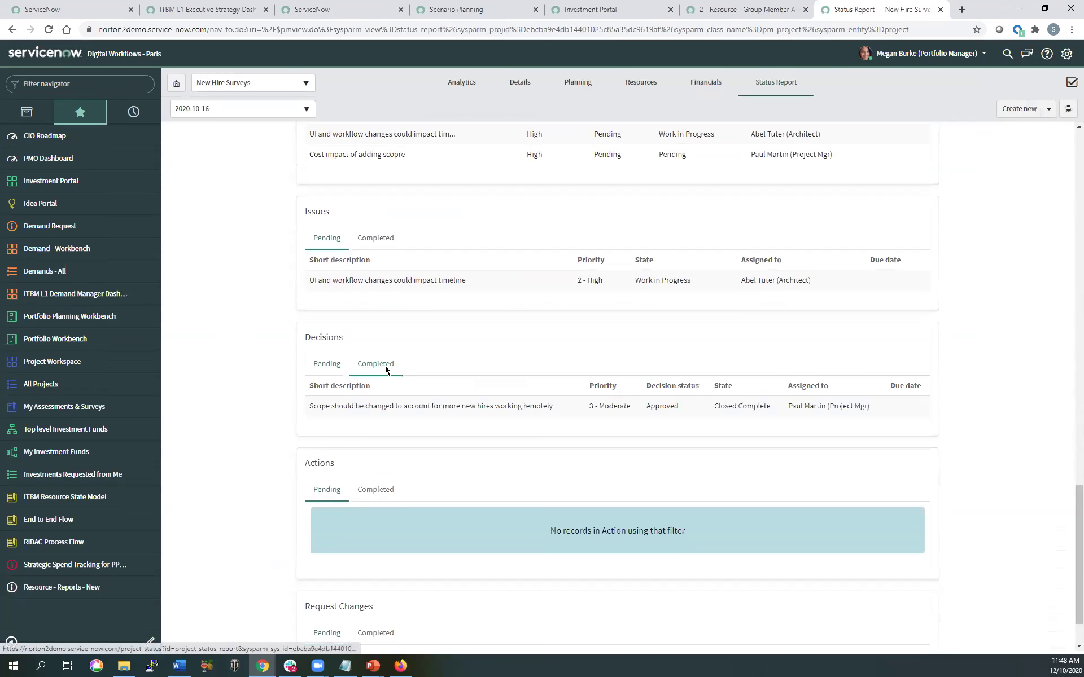
scroll(484, 366, down, 1)
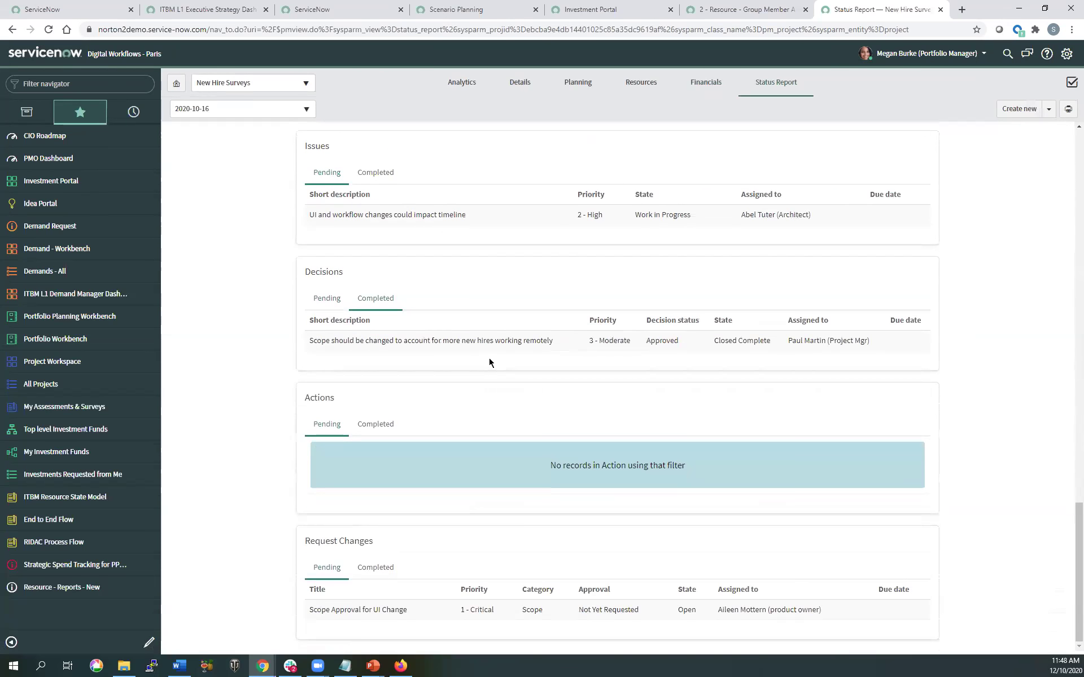
scroll(488, 369, up, 20)
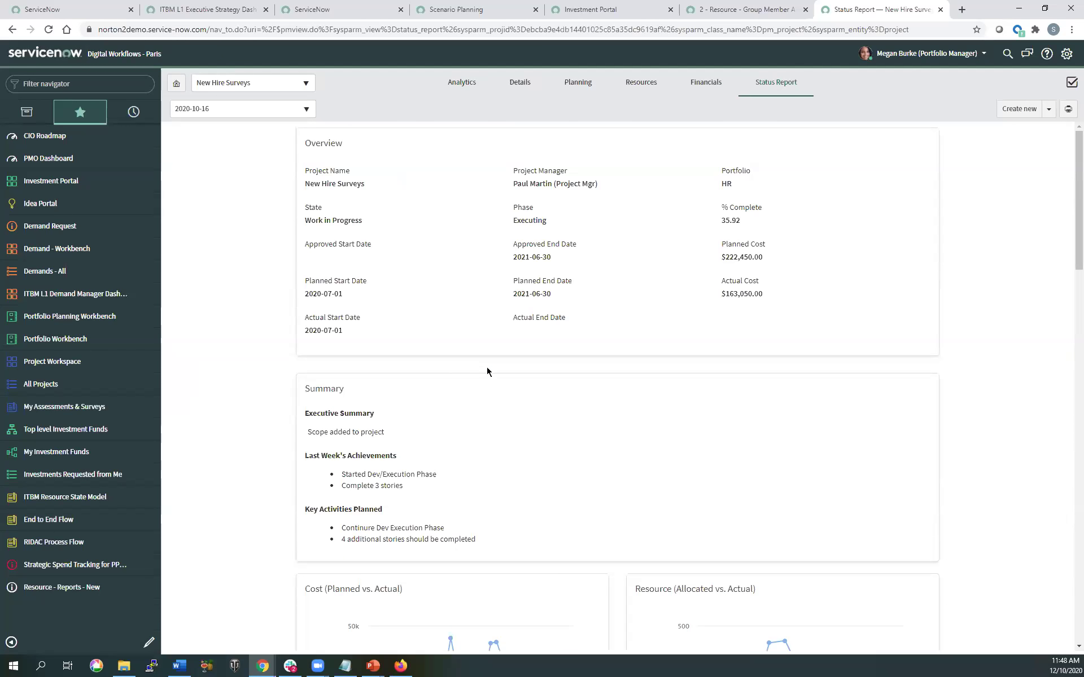
Step: Start a new status report for the project, set its overall health to Yellow, and look through the summary and comment fields
click(1020, 110)
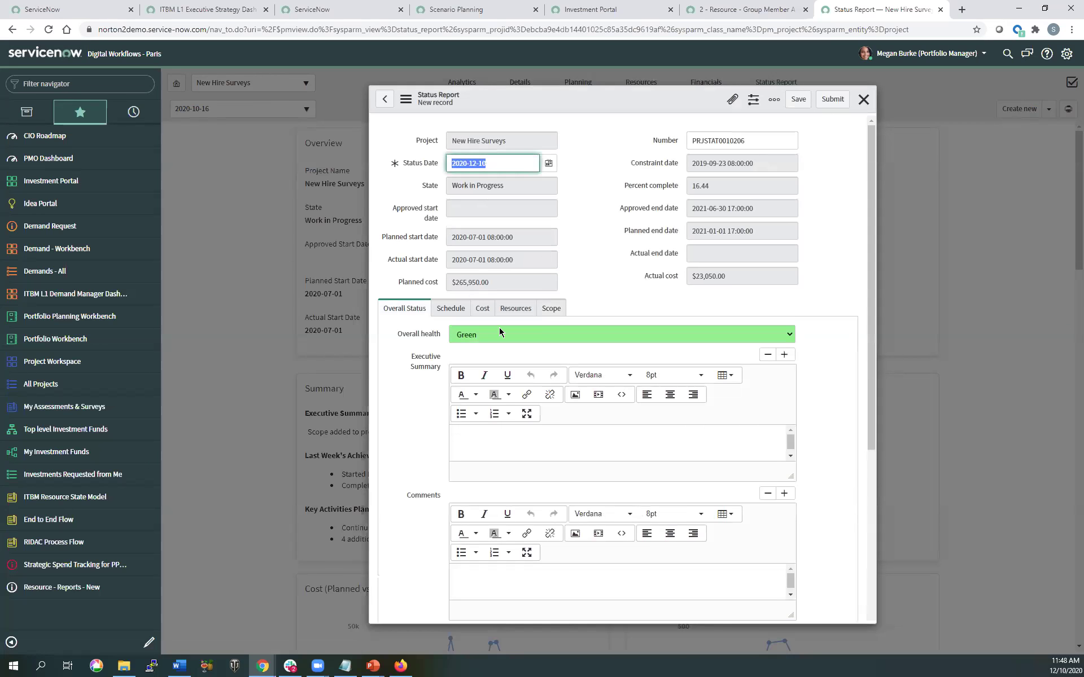
click(500, 339)
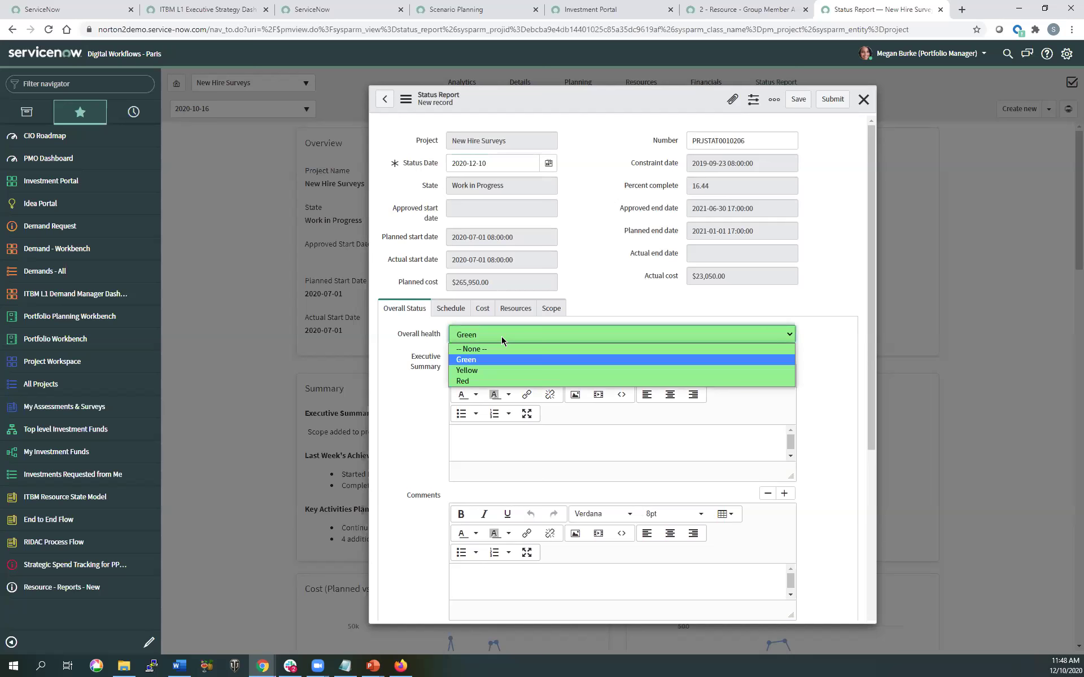
click(506, 371)
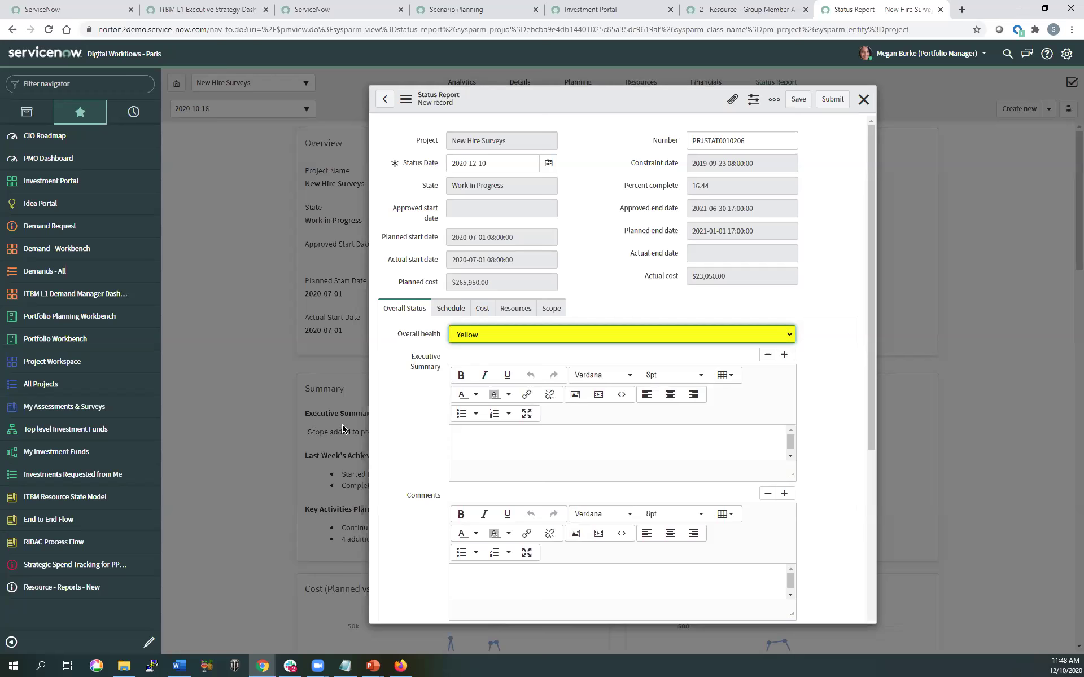
scroll(411, 434, down, 3)
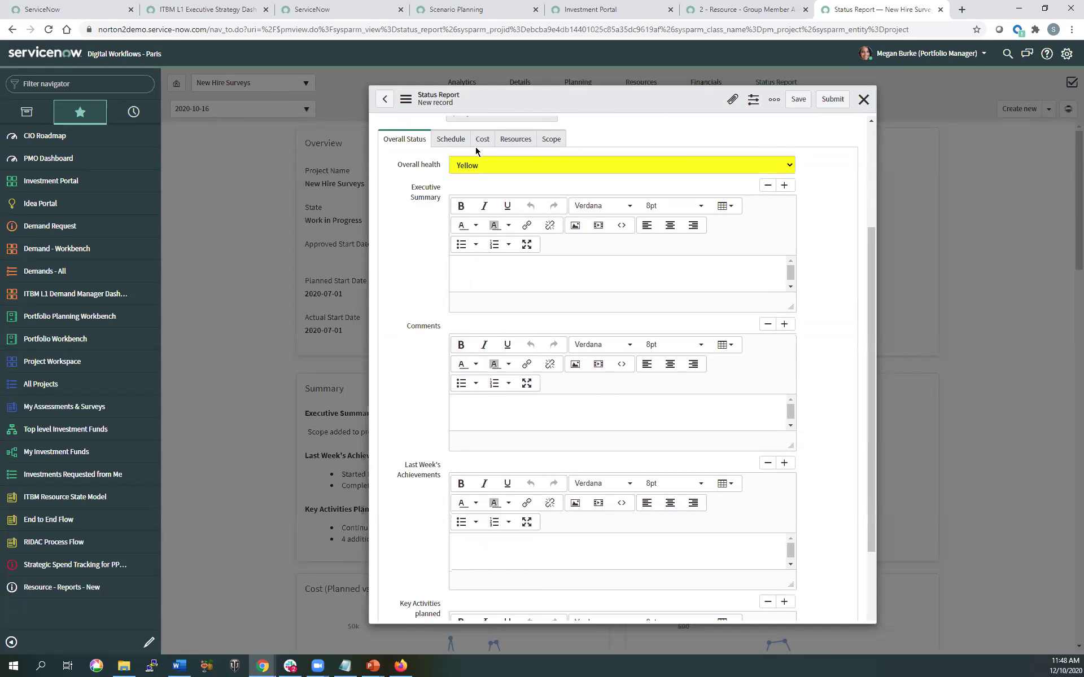
scroll(441, 369, down, 3)
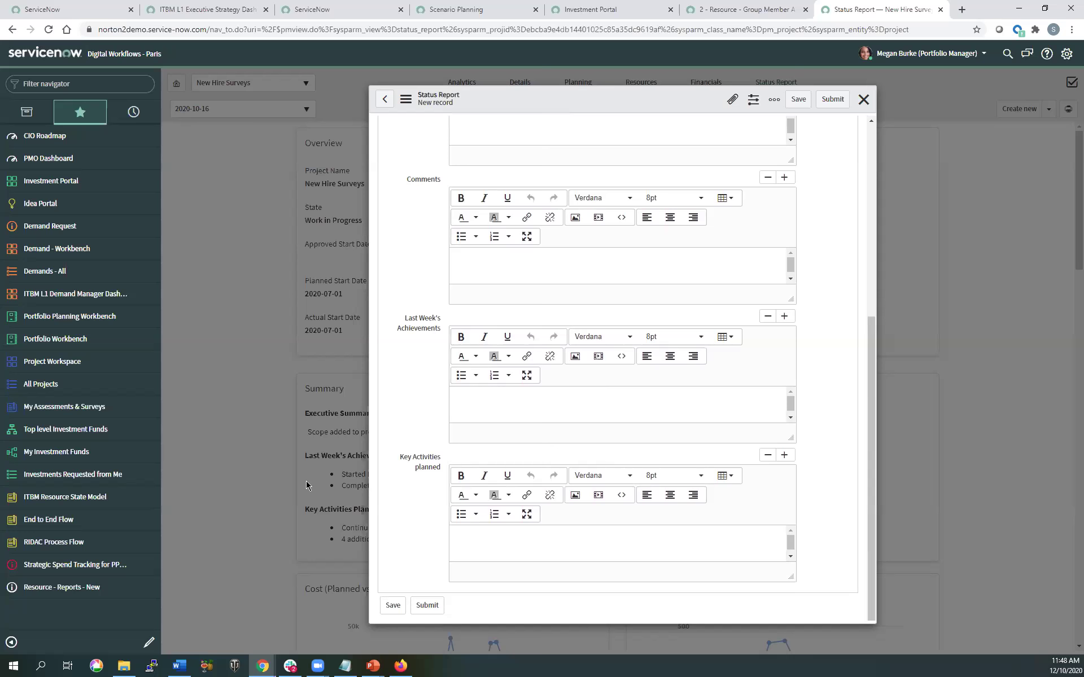
scroll(572, 387, up, 5)
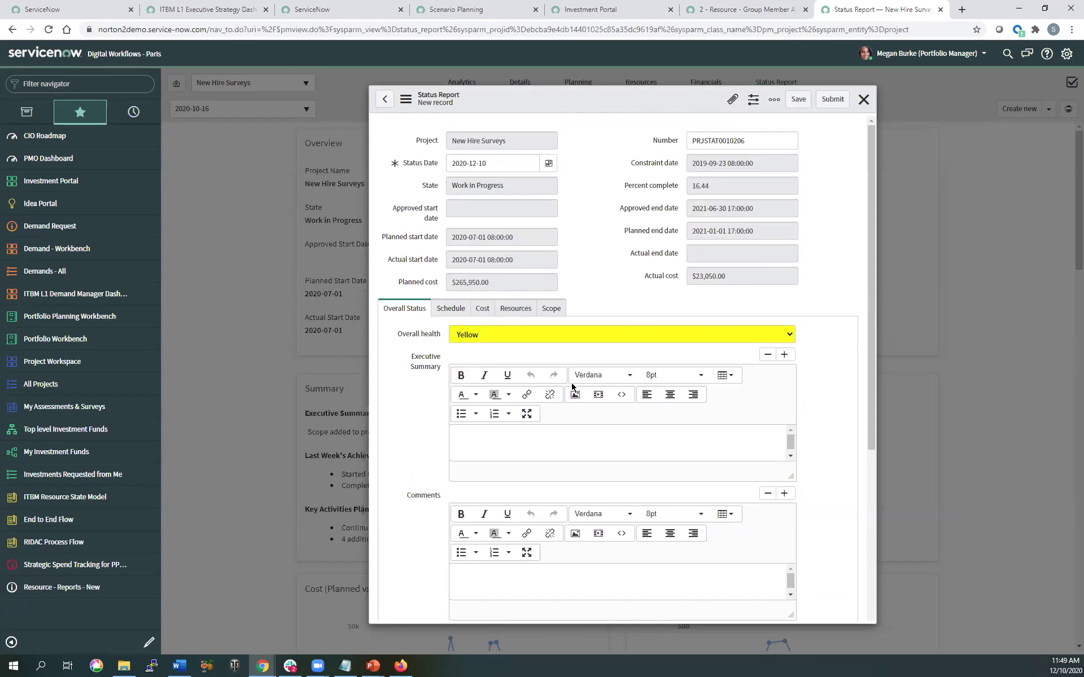
Step: View the schedule section of the new status report and check its schedule health choices
click(450, 311)
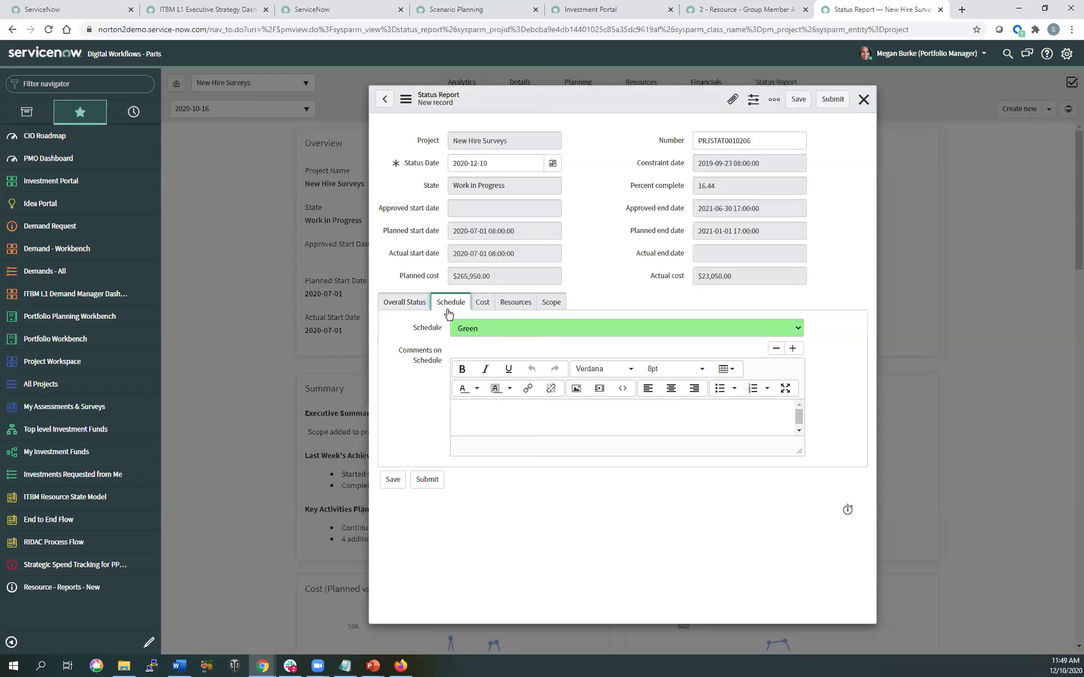
click(489, 331)
click(491, 327)
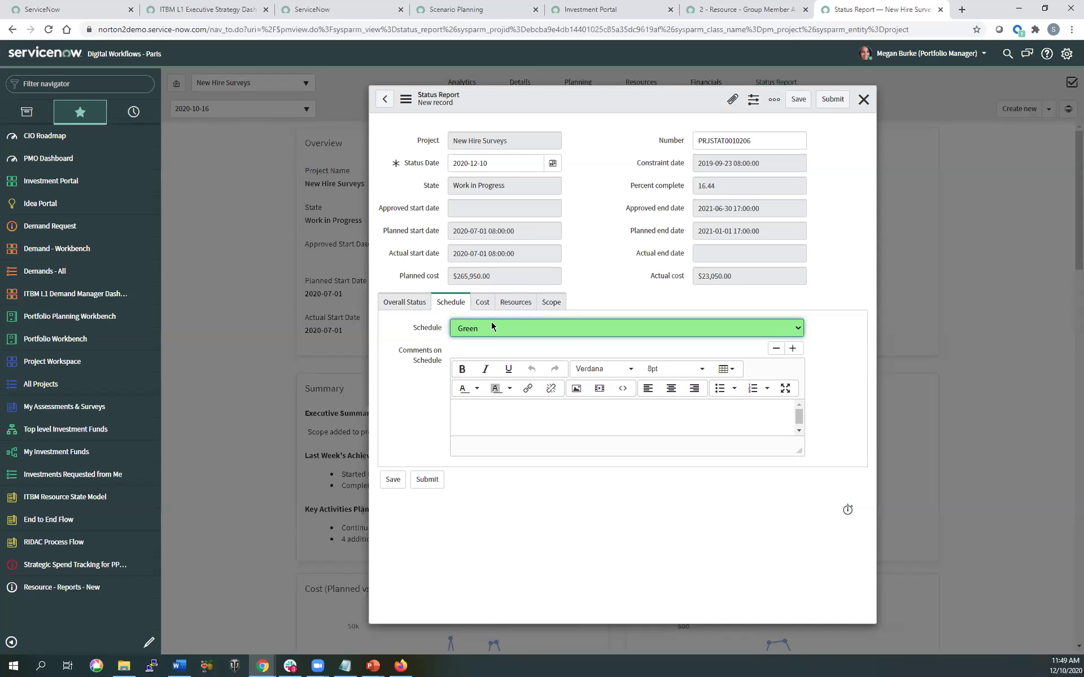
Step: Set the cost health of the new status report to Red, and close the report without saving it
click(482, 302)
click(485, 331)
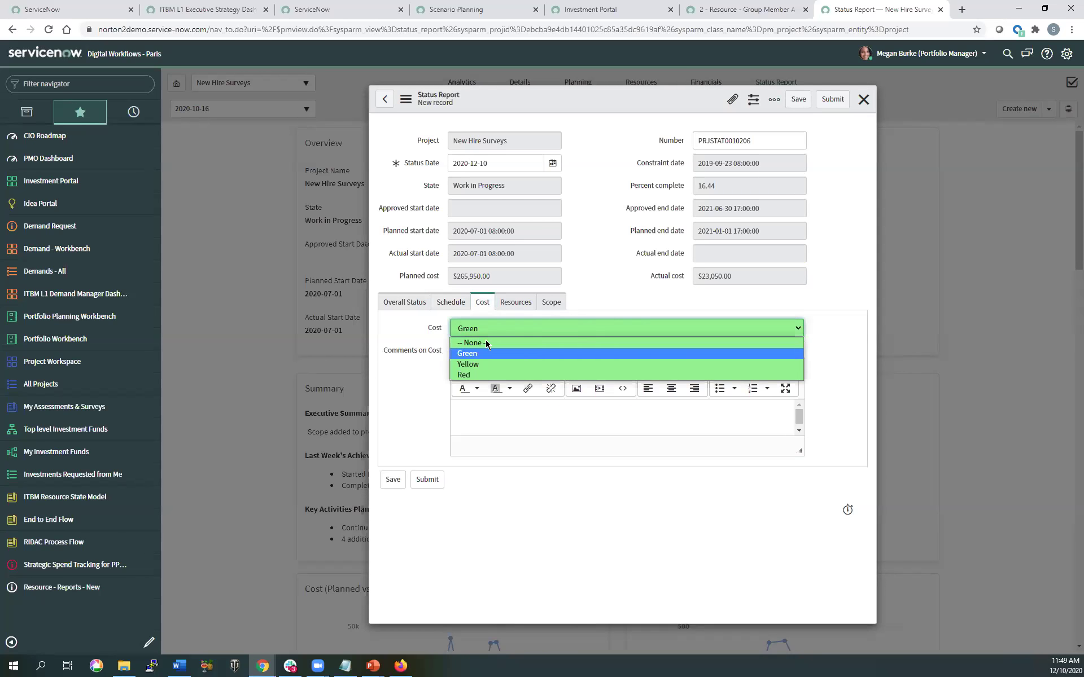
click(485, 374)
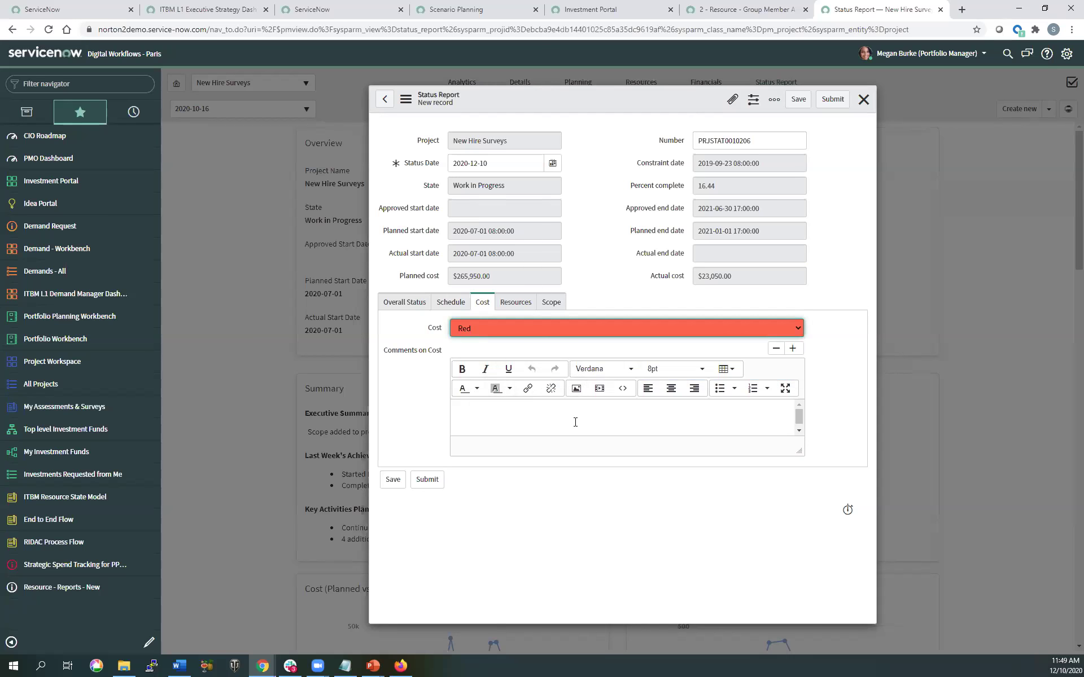
click(864, 100)
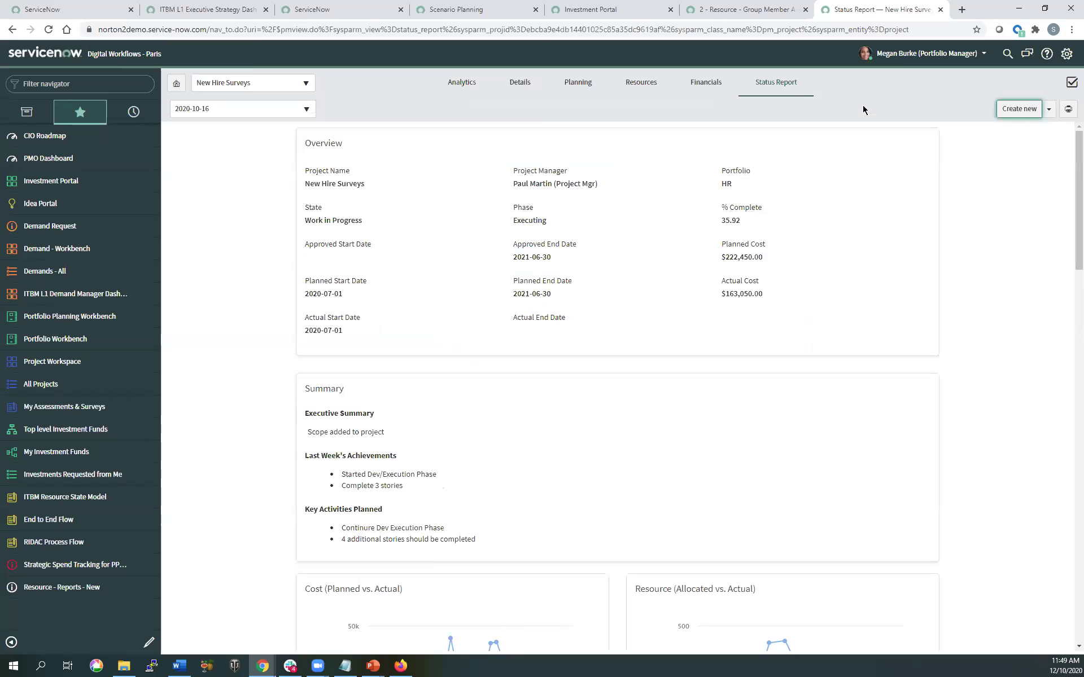